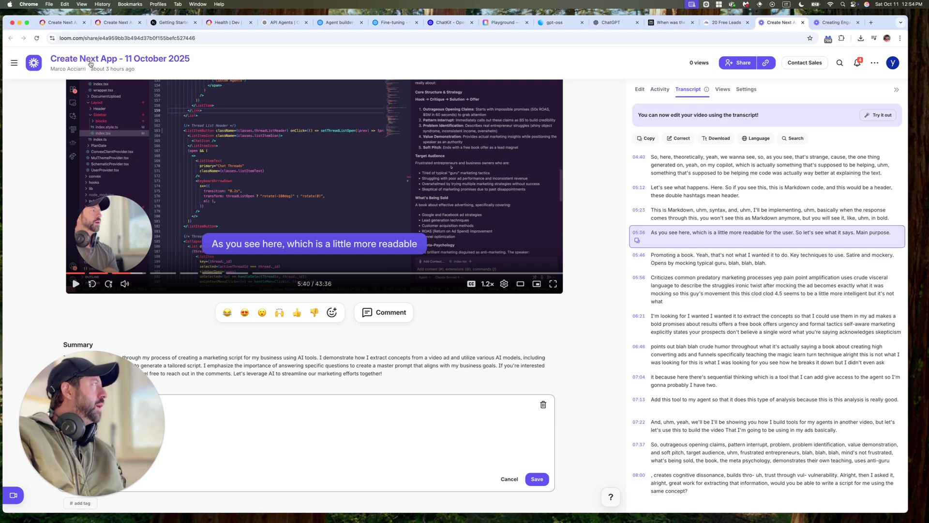
# Review the Loom recording's timestamped transcript and locate its caption download option
pyautogui.moveTo(155, 60)
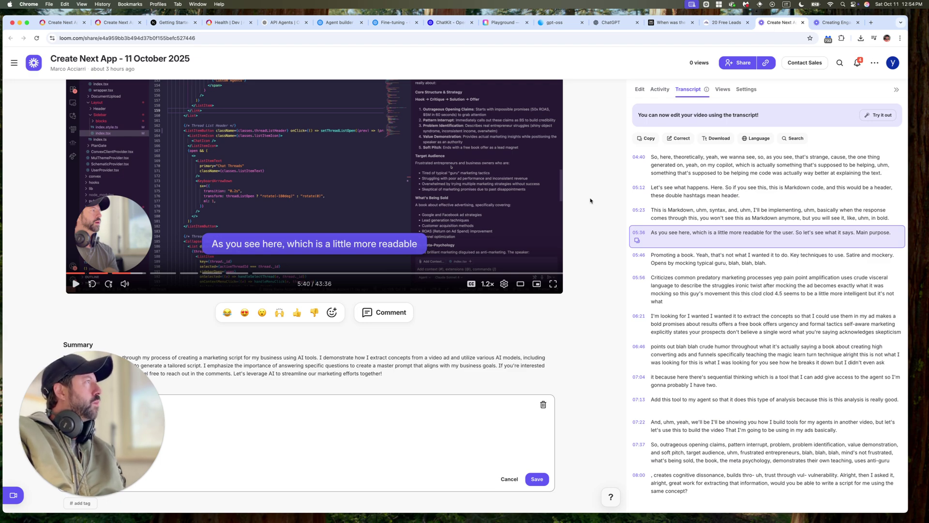
pyautogui.scroll(-1, 731, 399)
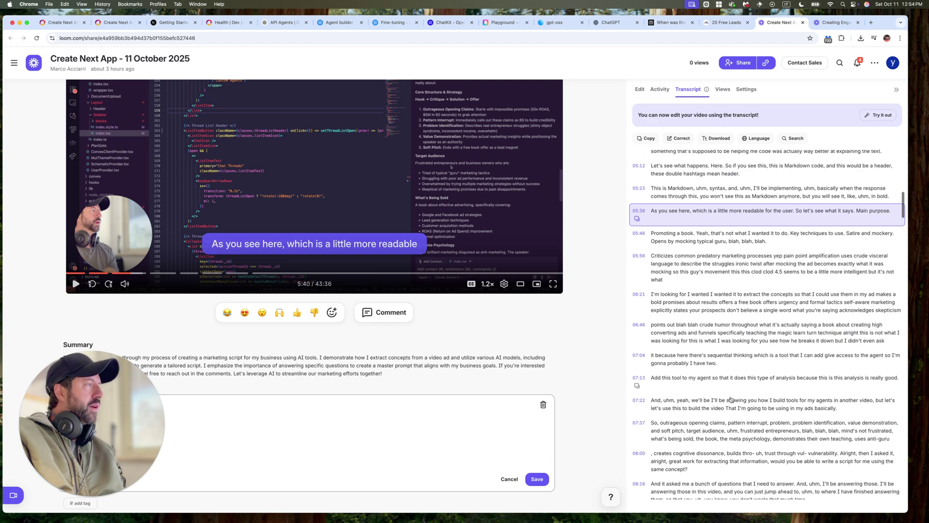
pyautogui.scroll(2, 731, 399)
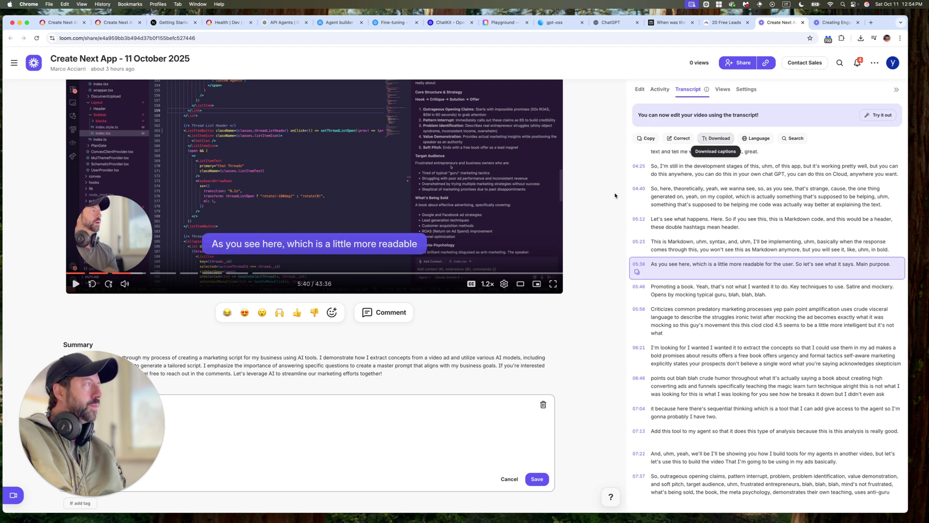
# Switch to VS Code and examine the timestamped captions in "Create Next App - 11 October 2025.srt"
pyautogui.hotkey('ctrl', 'Left')
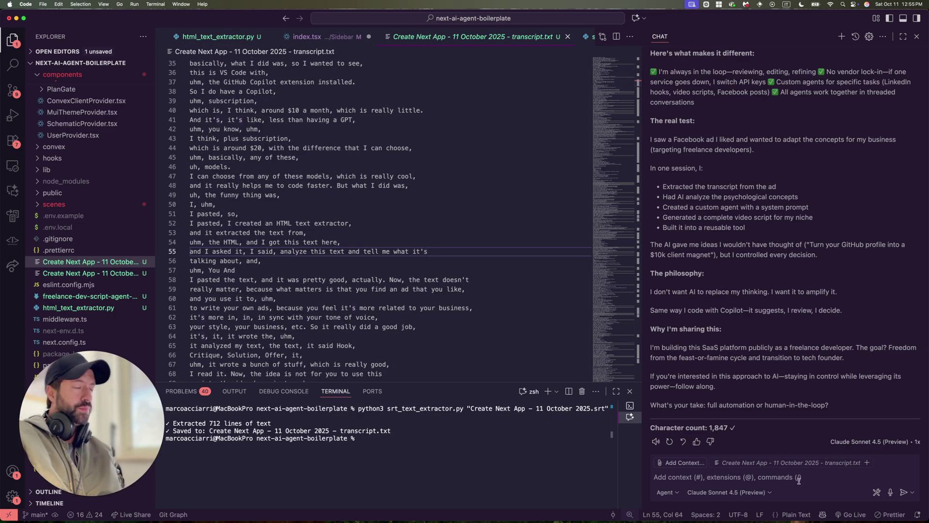
pyautogui.click(103, 273)
pyautogui.scroll(3, 178, 181)
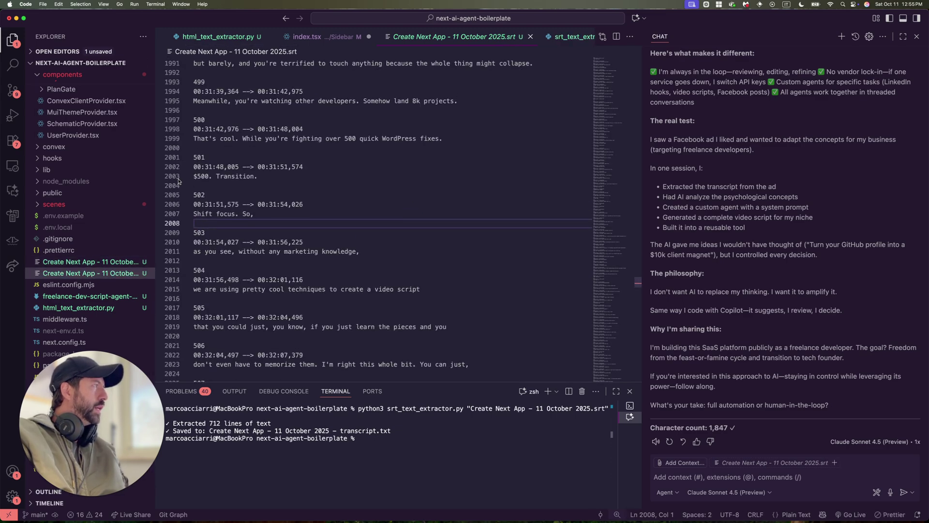
pyautogui.click(252, 205)
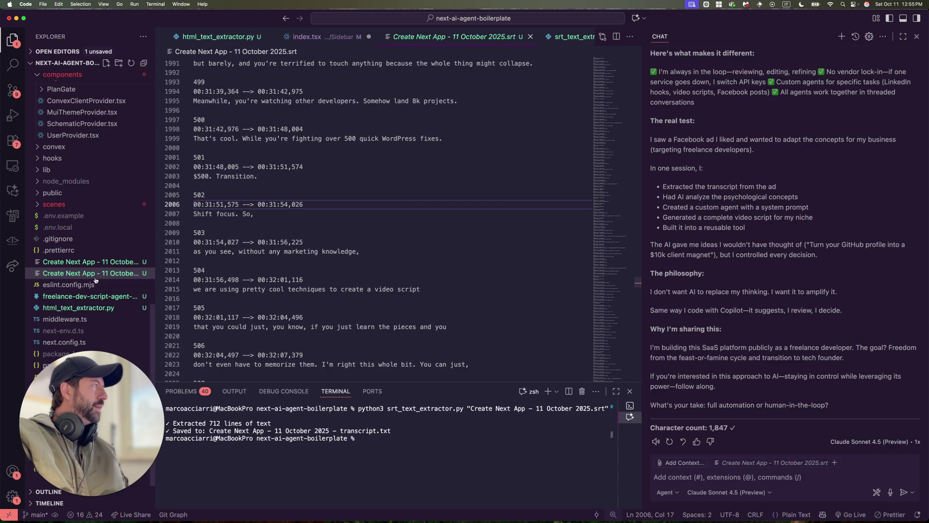
pyautogui.moveTo(193, 289); pyautogui.dragTo(320, 289)
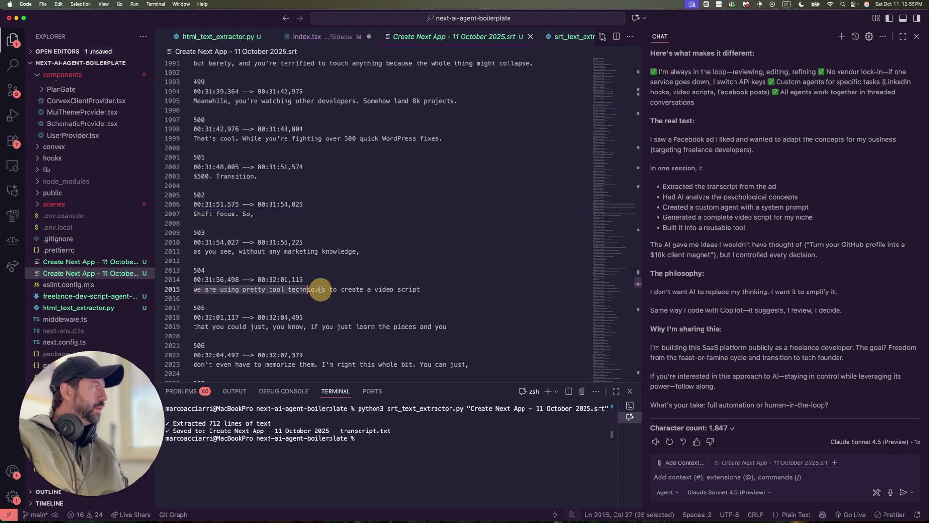
# Open "Create Next App - 11 October 2025 - transcript.txt" and read through the plain text extracted from the captions
pyautogui.click(71, 261)
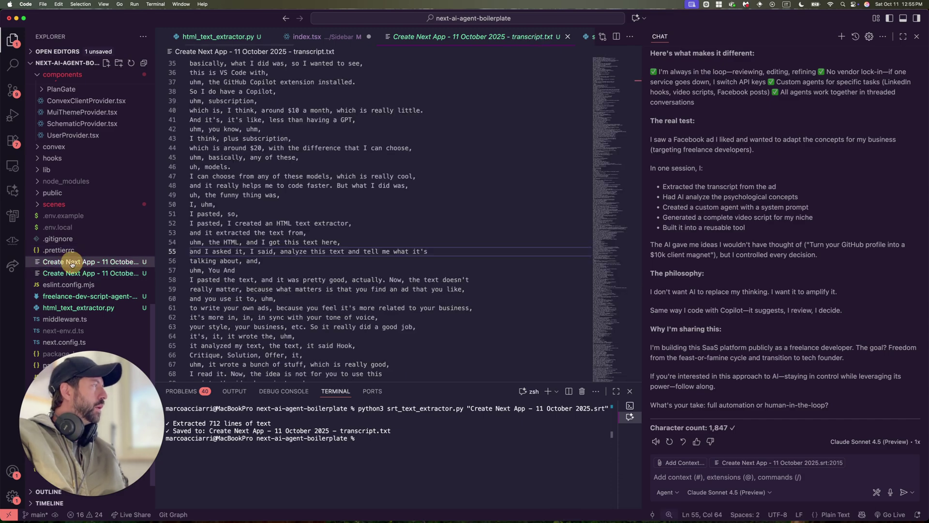
pyautogui.click(460, 231)
pyautogui.click(463, 280)
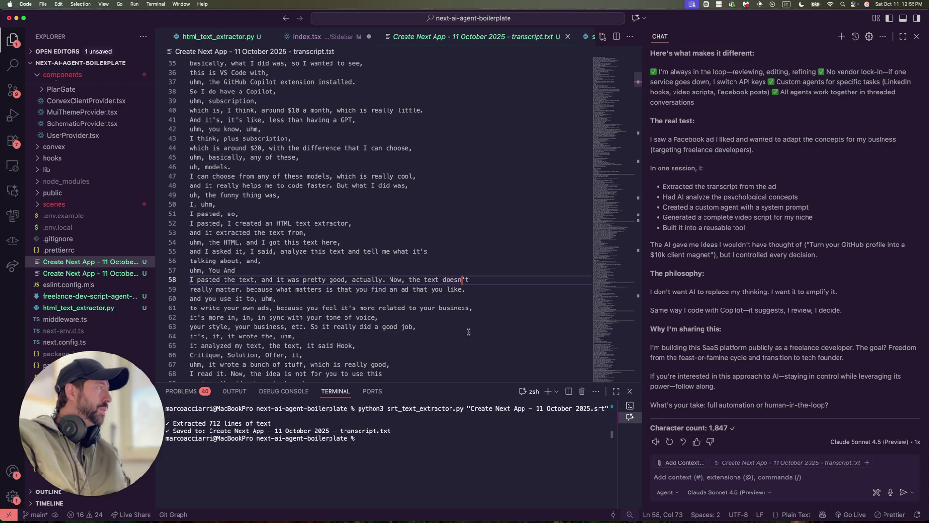
pyautogui.scroll(-6, 469, 332)
pyautogui.scroll(5, 469, 332)
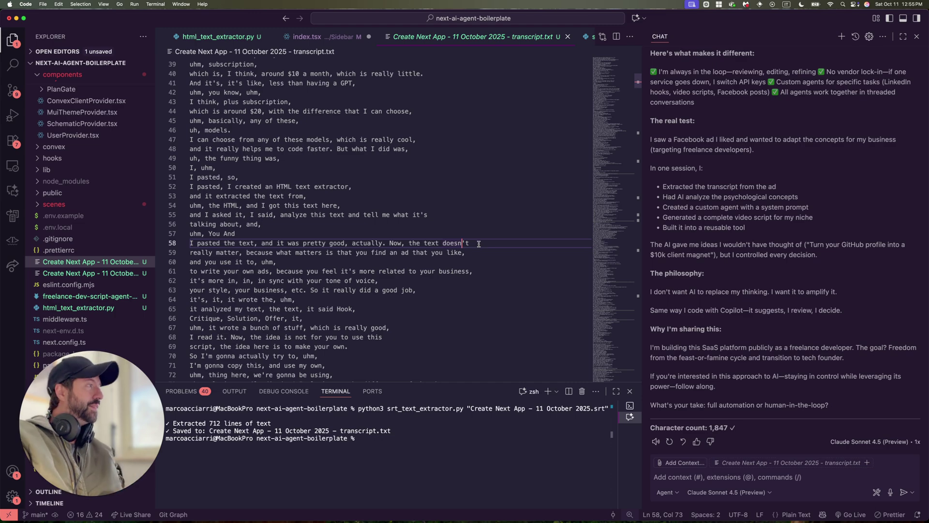
pyautogui.tripleClick(366, 180)
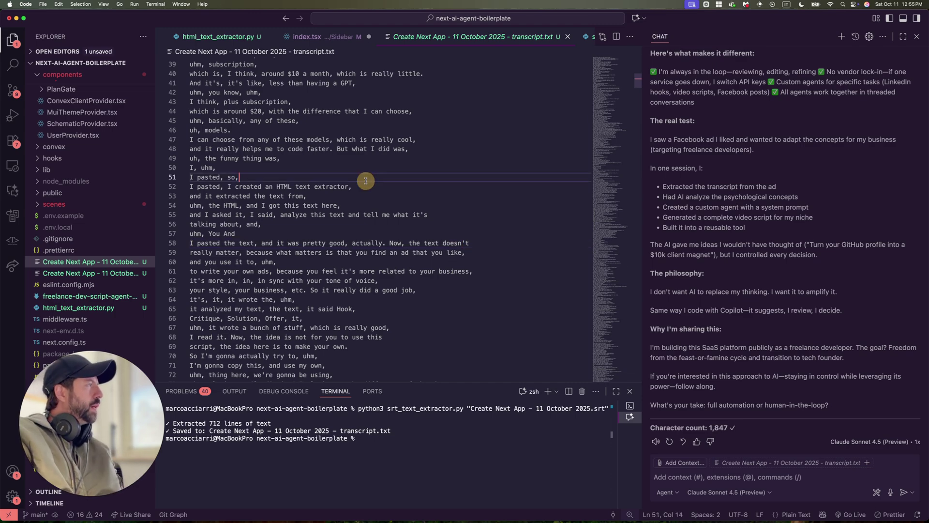
# Switch to the AI Agent chat in Chrome, open the "Please analyse this SRT extract" thread and review its opening prompt
pyautogui.hotkey('ctrl', 'Right')
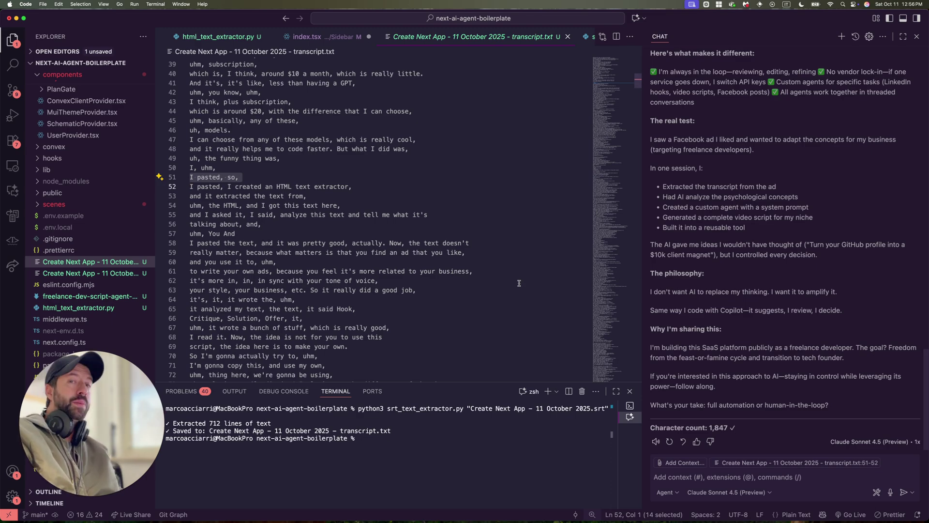
pyautogui.press('super+Tab')
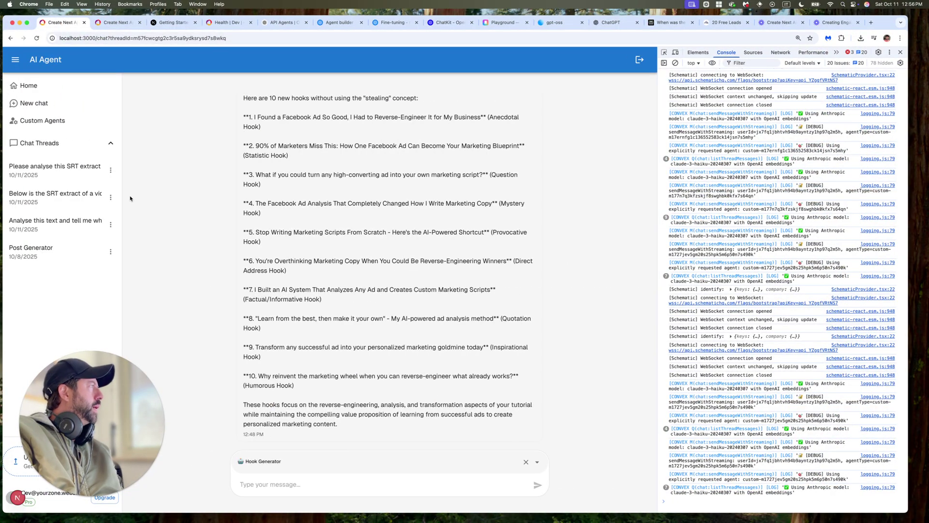
pyautogui.click(55, 170)
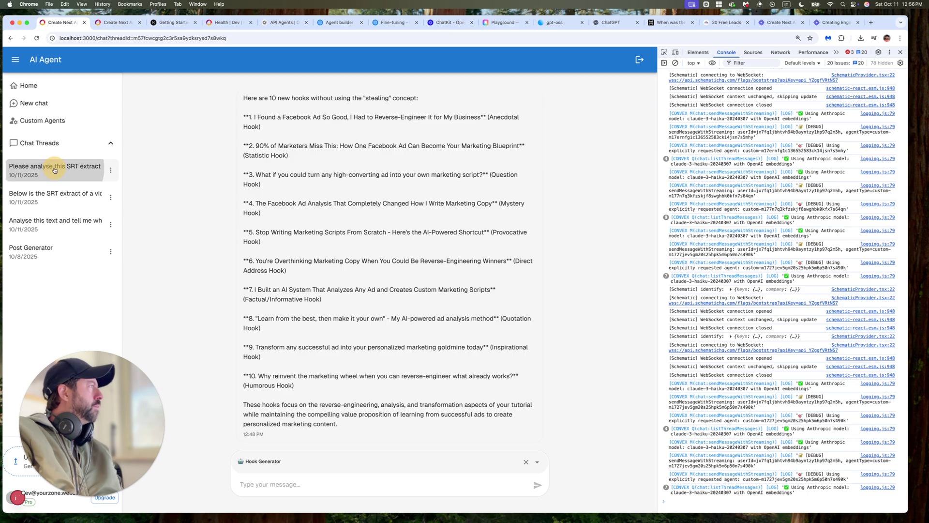
pyautogui.scroll(-10, 356, 248)
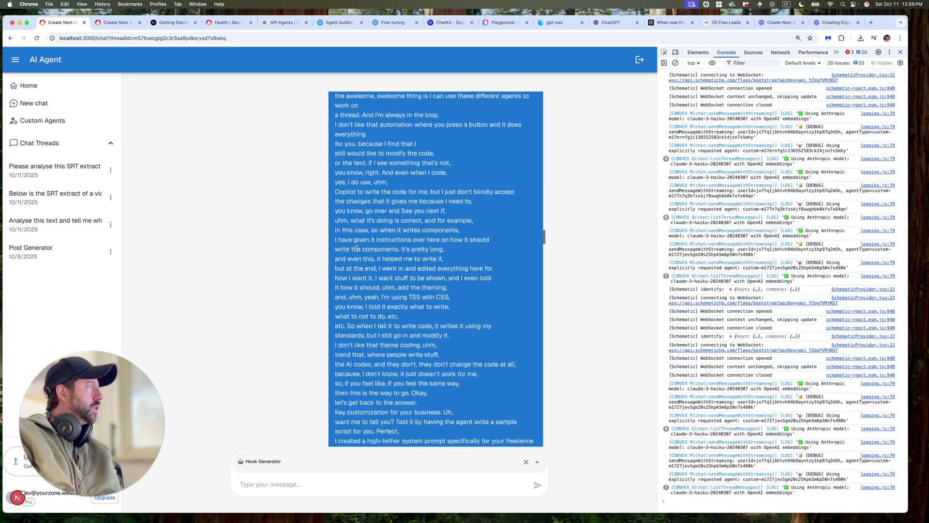
pyautogui.scroll(15, 356, 248)
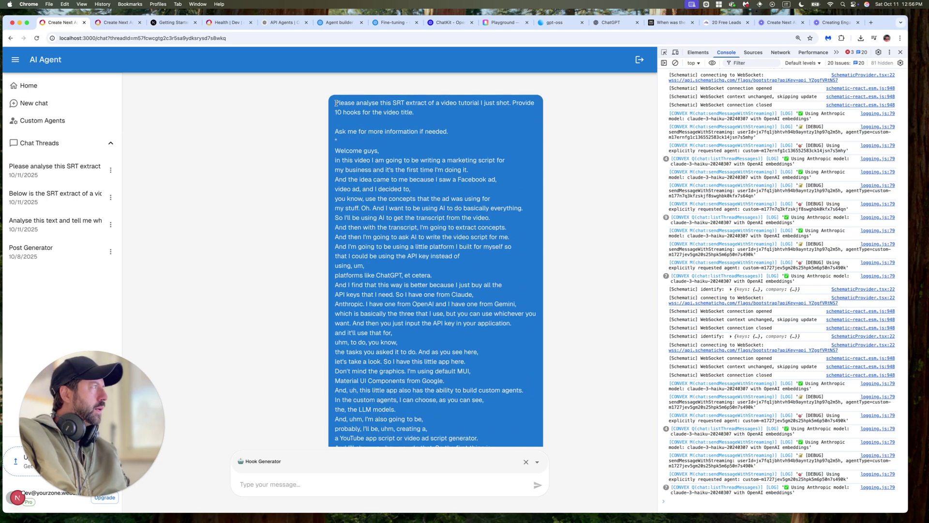
pyautogui.moveTo(335, 103); pyautogui.dragTo(415, 113)
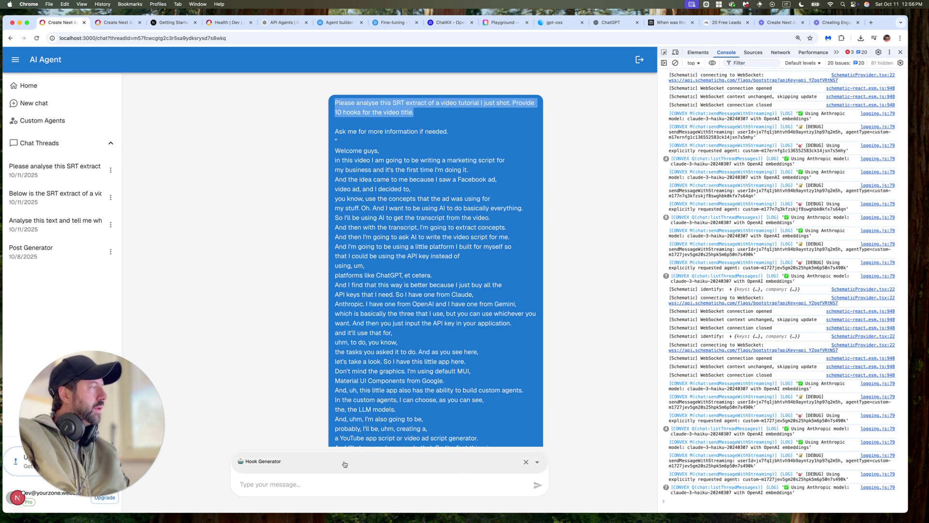
# View the agents available for the chat, including the custom ones, and keep Hook Generator selected
pyautogui.click(370, 483)
pyautogui.click(375, 465)
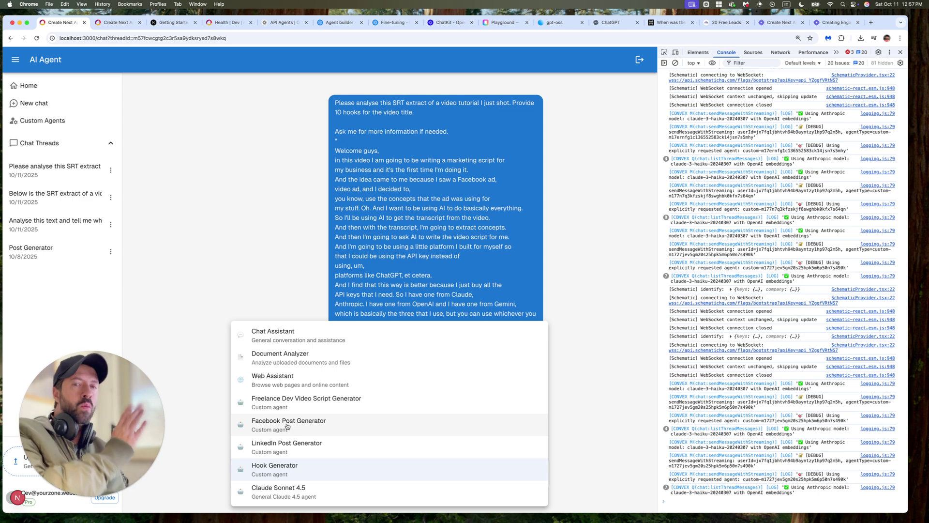
pyautogui.click(291, 291)
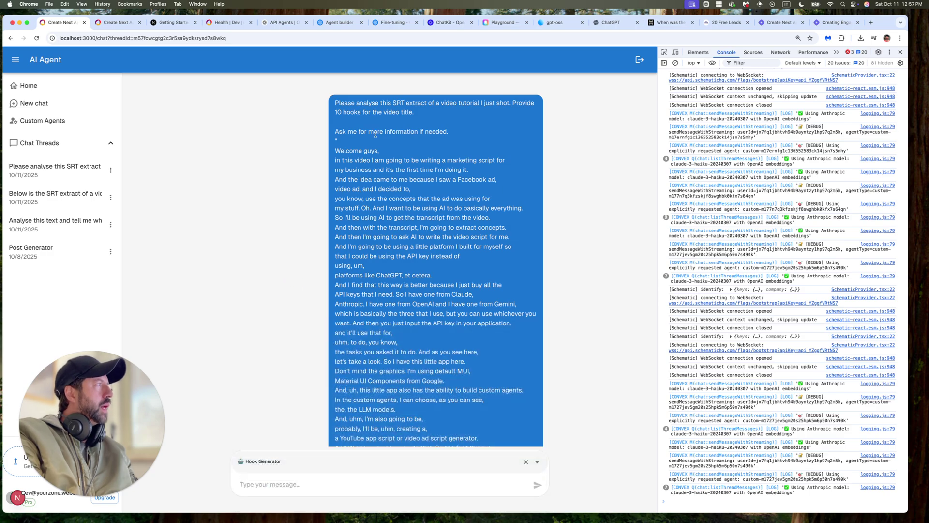
# Read the first set of video title hooks that follows the pasted transcript in the thread
pyautogui.scroll(-15, 354, 167)
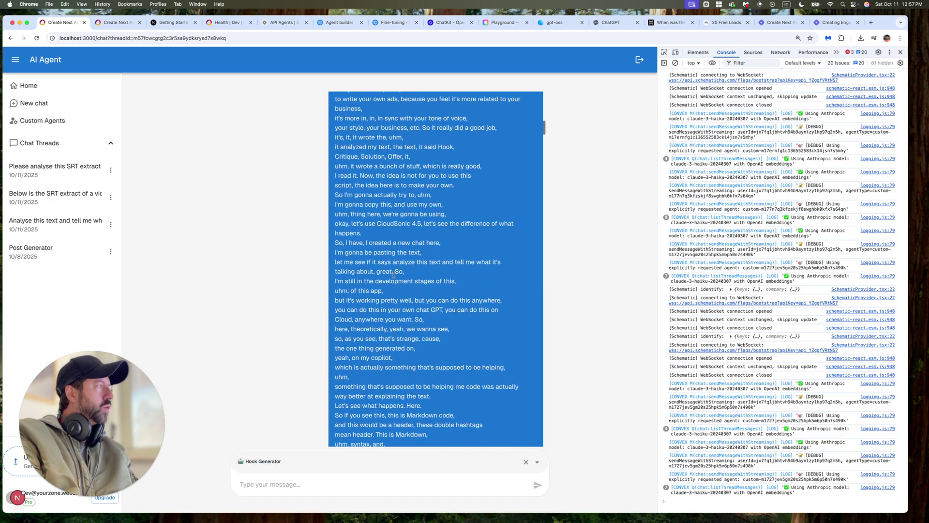
pyautogui.scroll(-20, 394, 274)
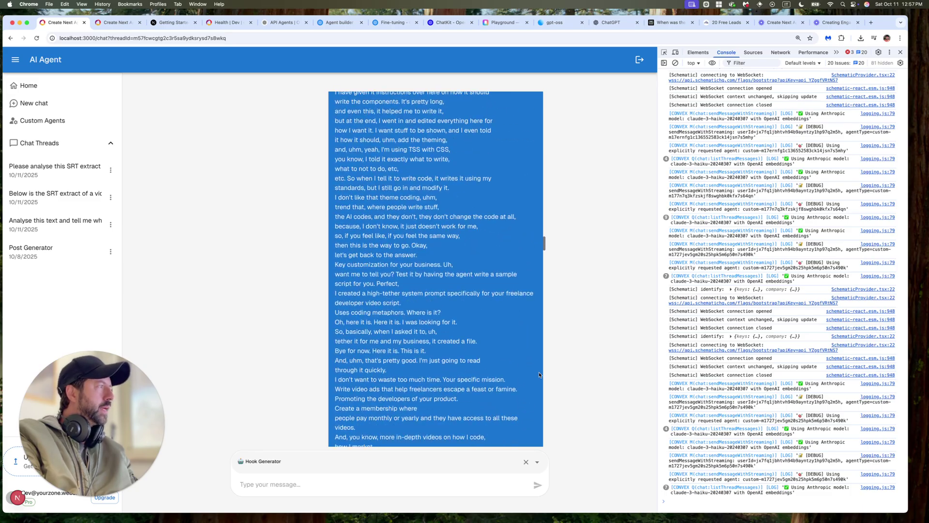
pyautogui.scroll(-20, 539, 375)
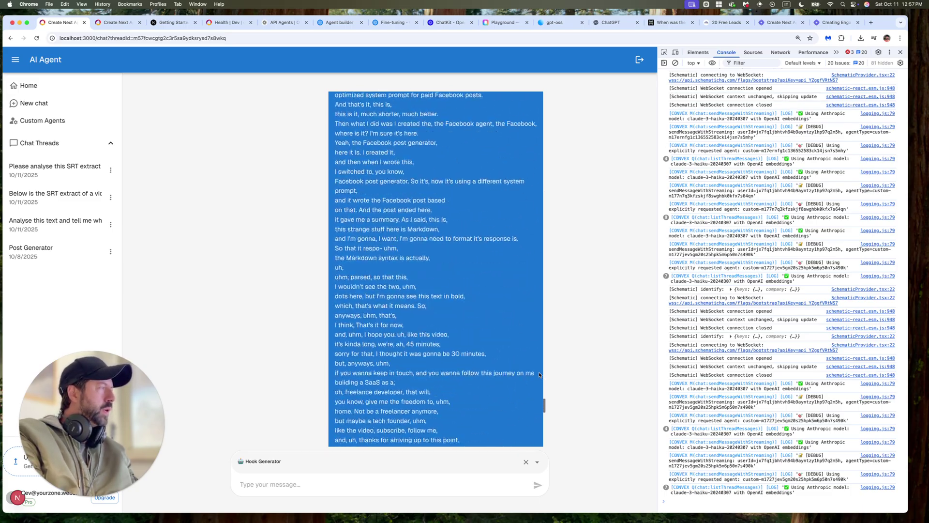
pyautogui.scroll(5, 492, 349)
pyautogui.scroll(-3, 492, 348)
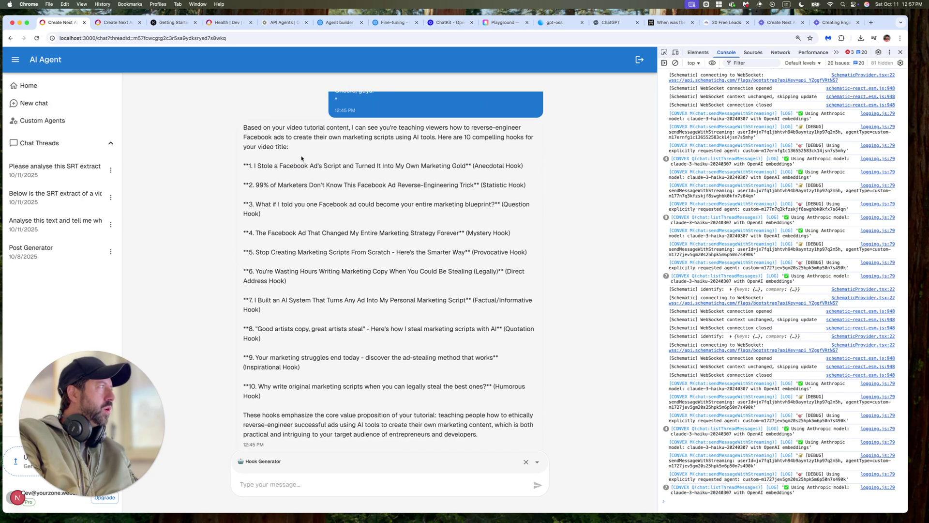
pyautogui.moveTo(250, 166); pyautogui.dragTo(377, 173)
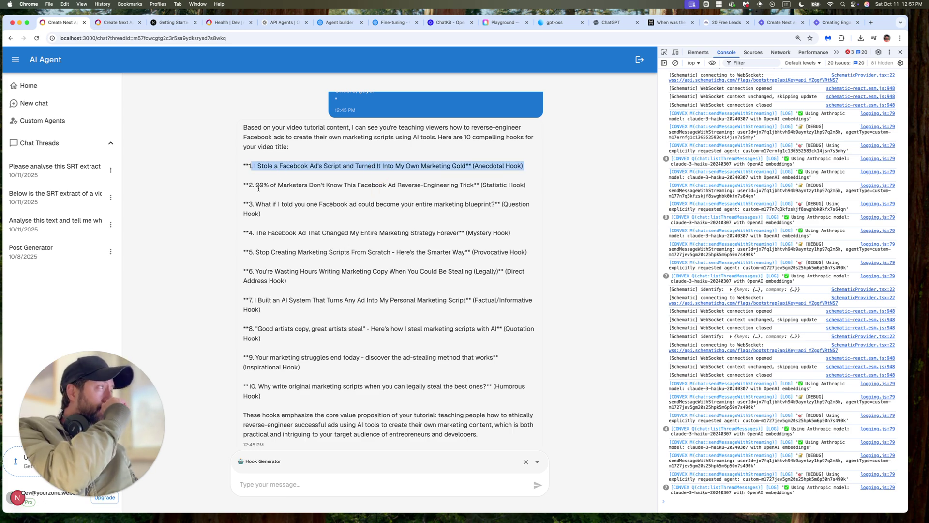
pyautogui.scroll(-1, 290, 247)
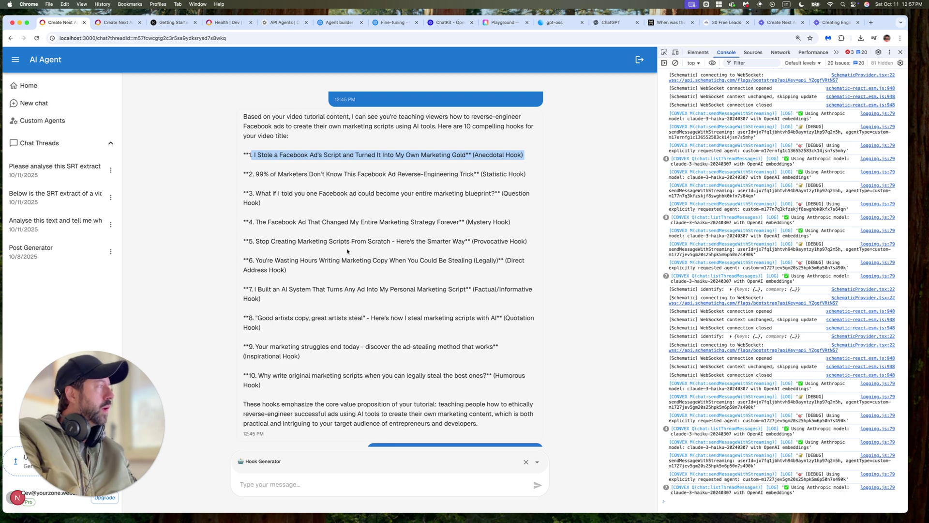
pyautogui.scroll(1, 338, 273)
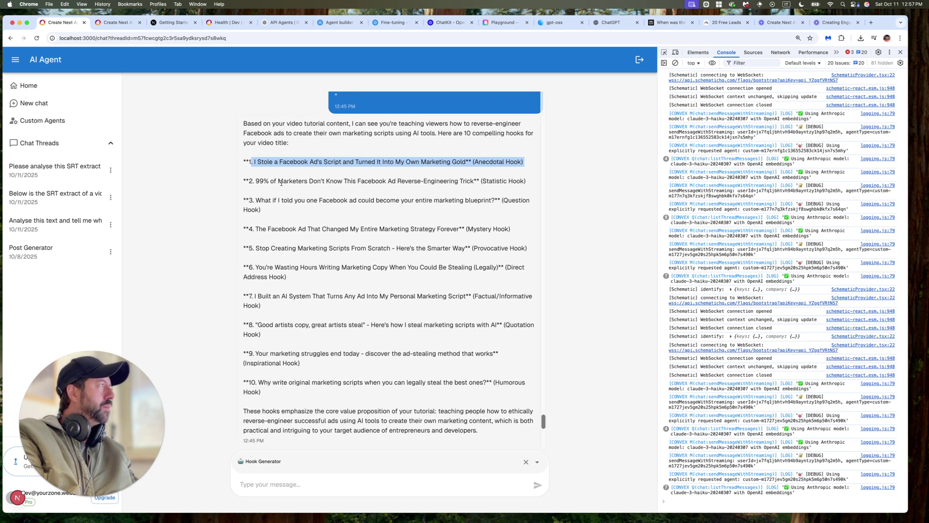
# Examine the "stole" and "steal" wording in hooks 1, 9 and 10 of the first set
pyautogui.moveTo(254, 161); pyautogui.dragTo(333, 164)
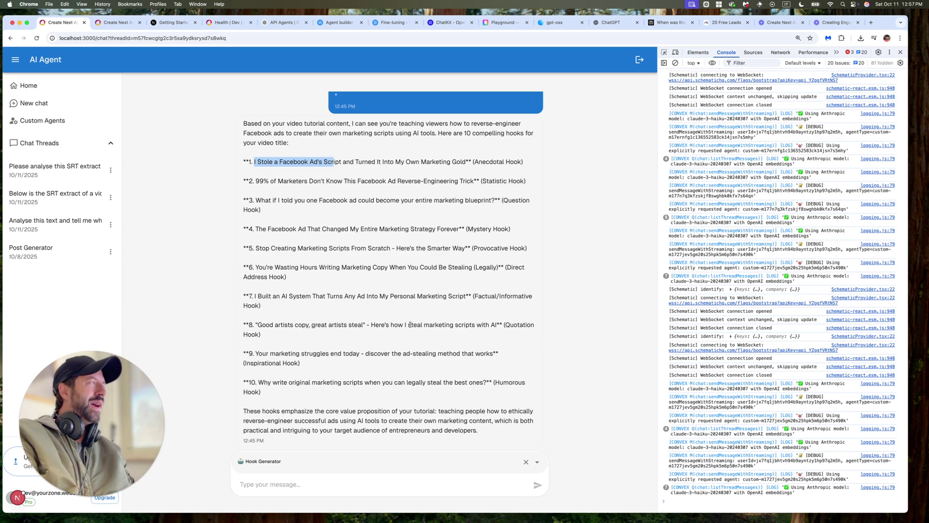
pyautogui.scroll(-1, 410, 325)
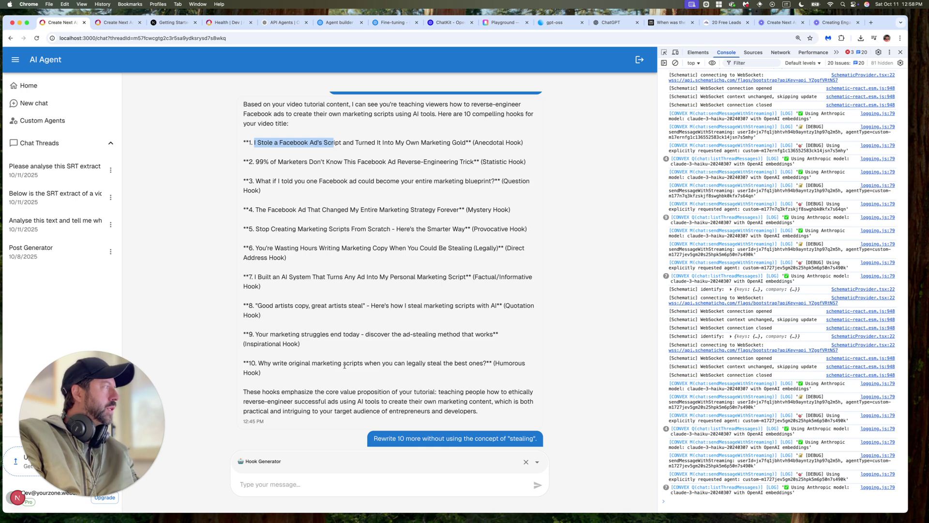
pyautogui.click(411, 333)
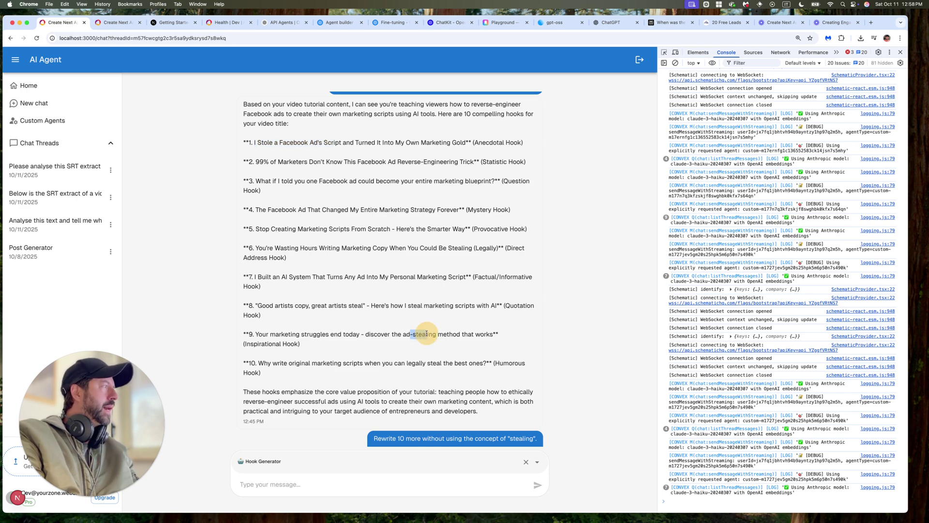
pyautogui.moveTo(412, 363); pyautogui.dragTo(441, 364)
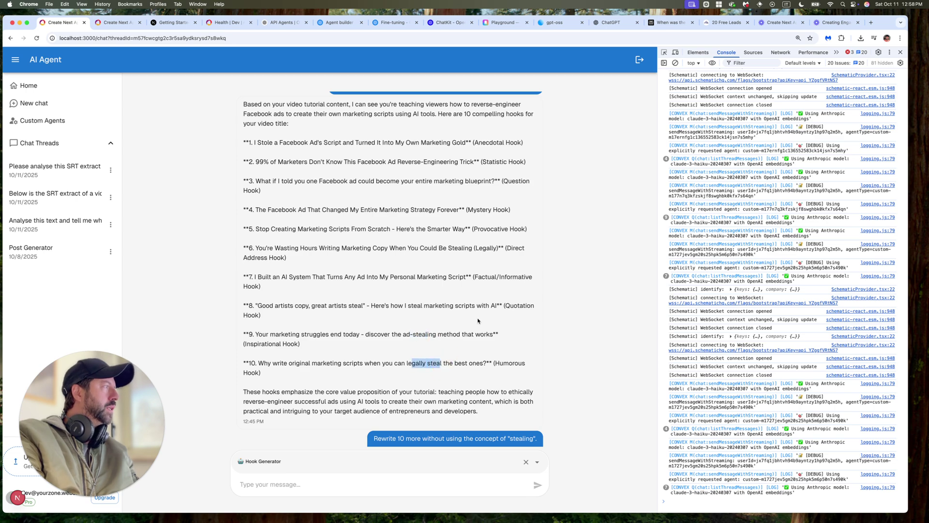
pyautogui.moveTo(465, 248); pyautogui.dragTo(490, 248)
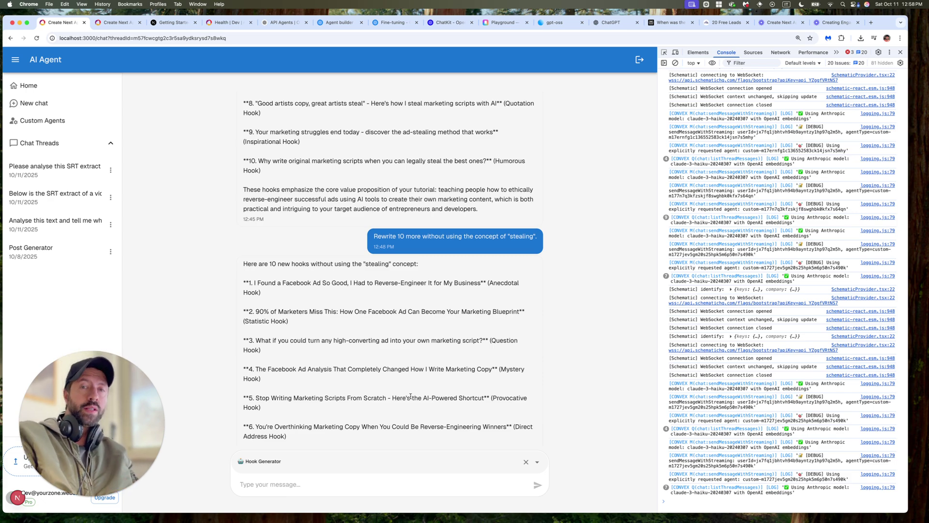
# Review the hooks rewritten without the "stealing" concept, focusing on the "Reverse-Engineer" wording in the first one
pyautogui.scroll(-2, 425, 369)
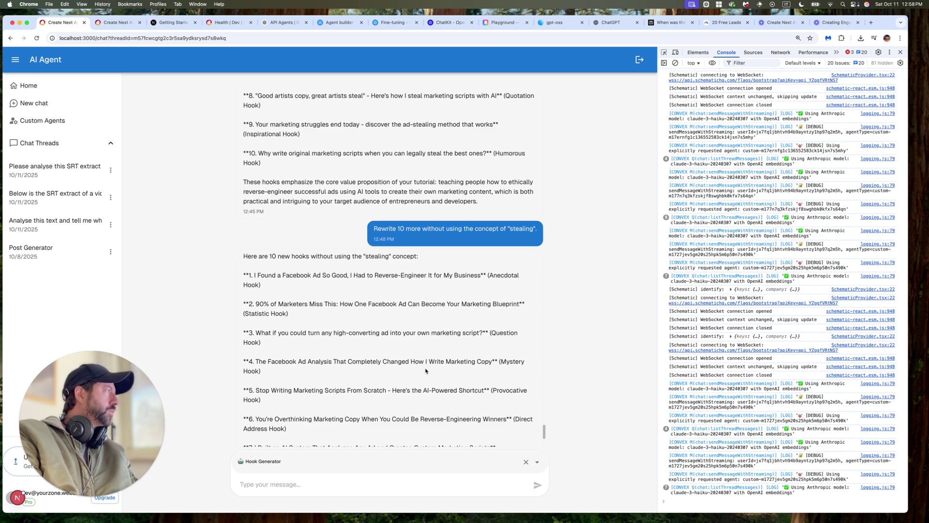
pyautogui.scroll(-5, 340, 323)
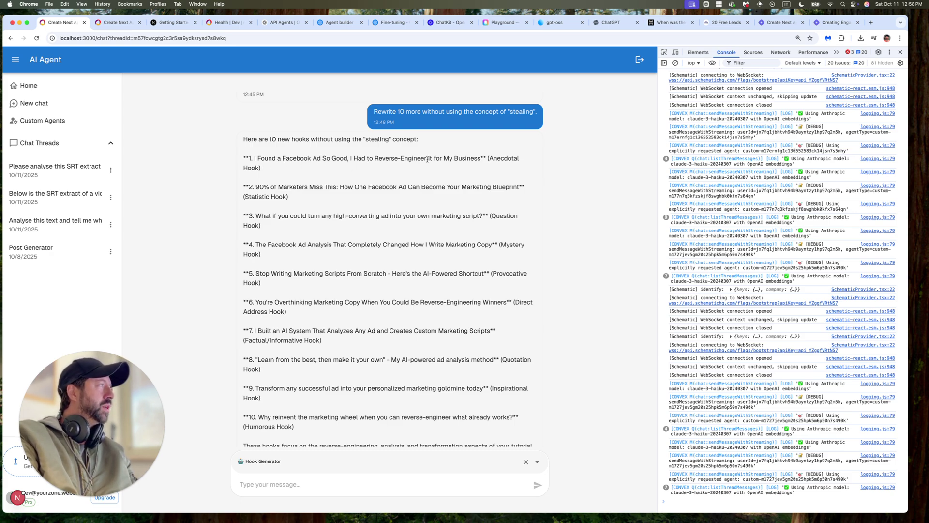
pyautogui.moveTo(375, 156); pyautogui.dragTo(429, 158)
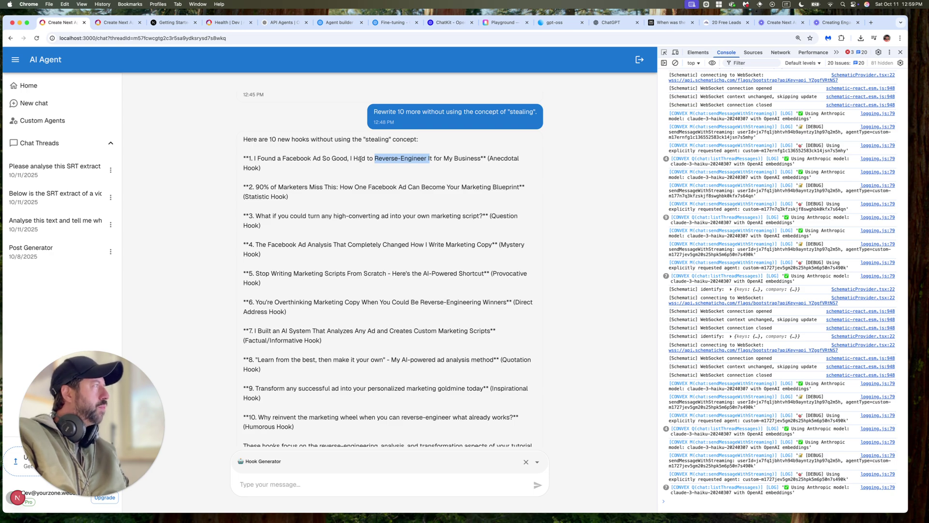
pyautogui.doubleClick(360, 159)
pyautogui.click(369, 159)
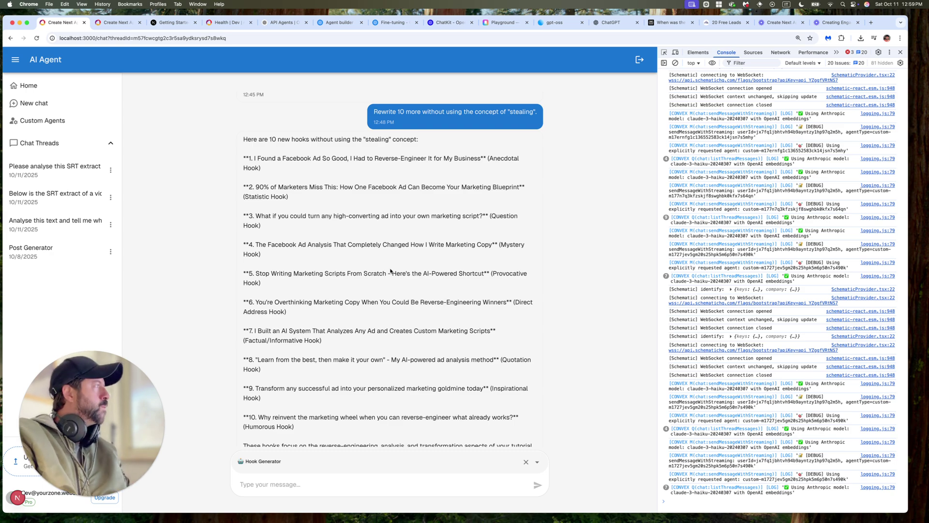
# Open the Post Generator thread and go back to its earliest messages
pyautogui.scroll(-1, 390, 271)
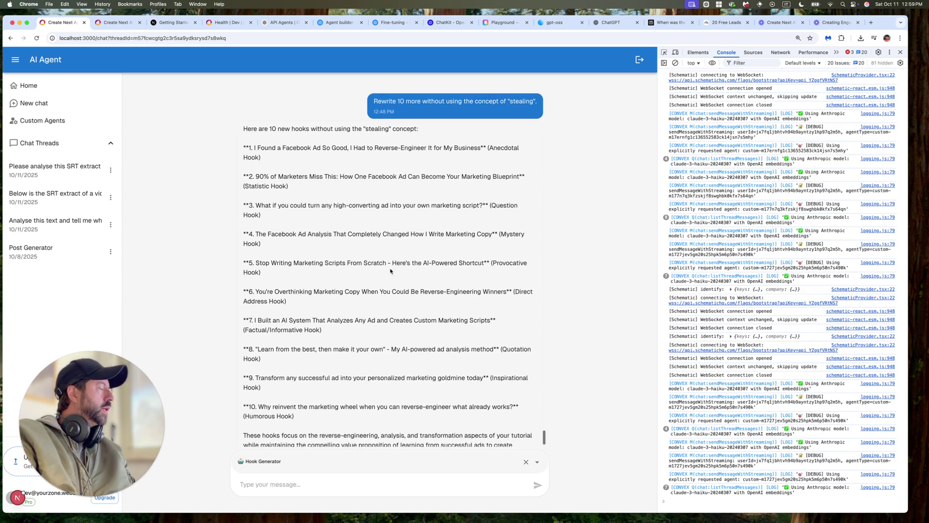
pyautogui.scroll(-1, 390, 271)
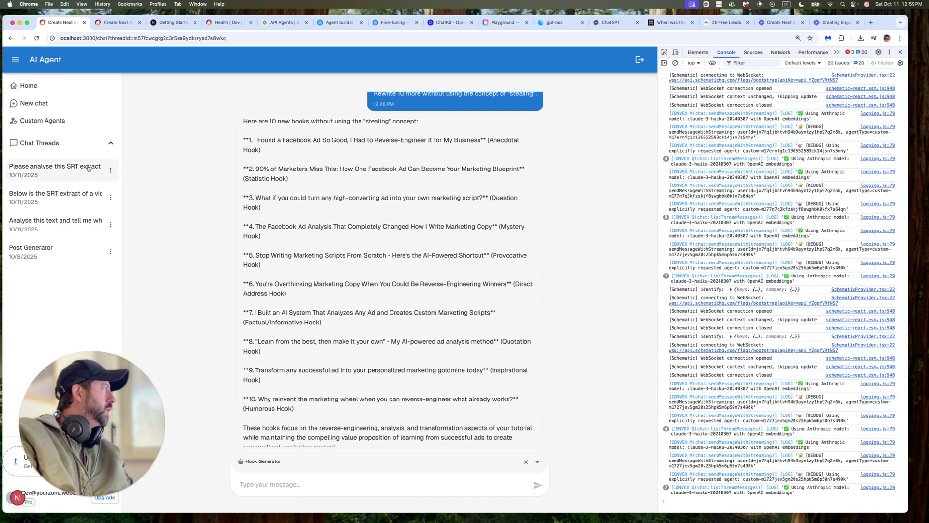
pyautogui.click(68, 249)
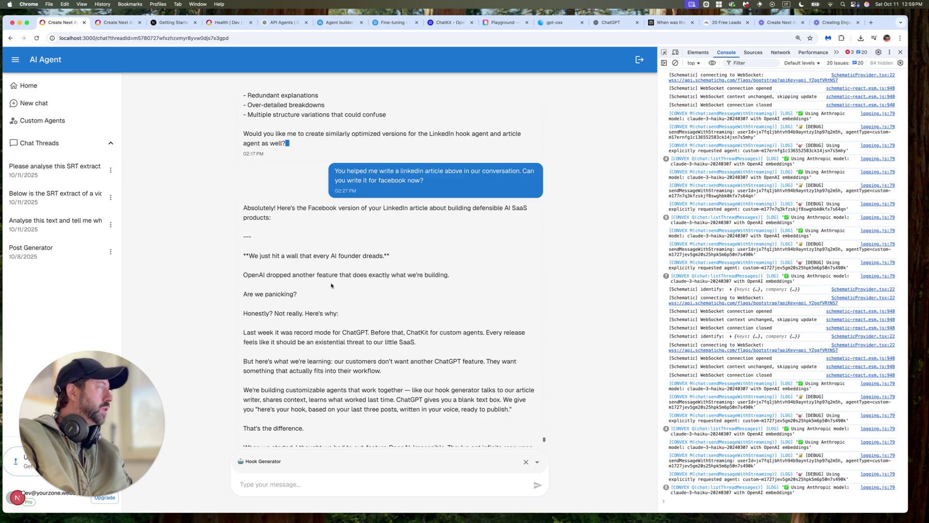
pyautogui.scroll(15, 331, 286)
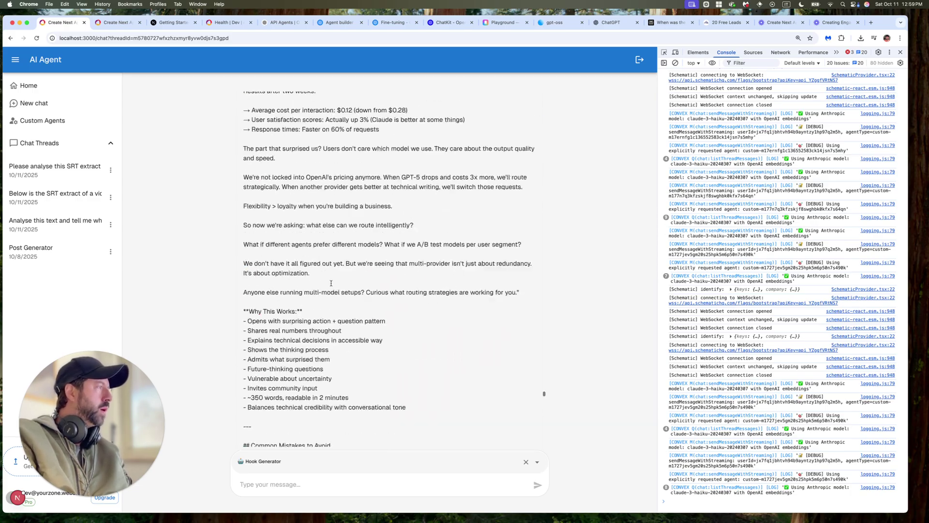
pyautogui.scroll(20, 332, 286)
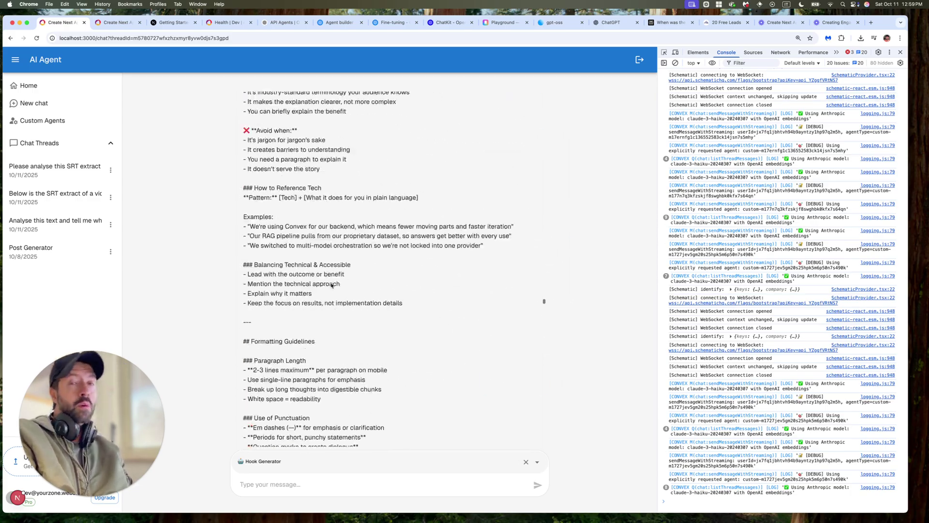
pyautogui.scroll(20, 331, 286)
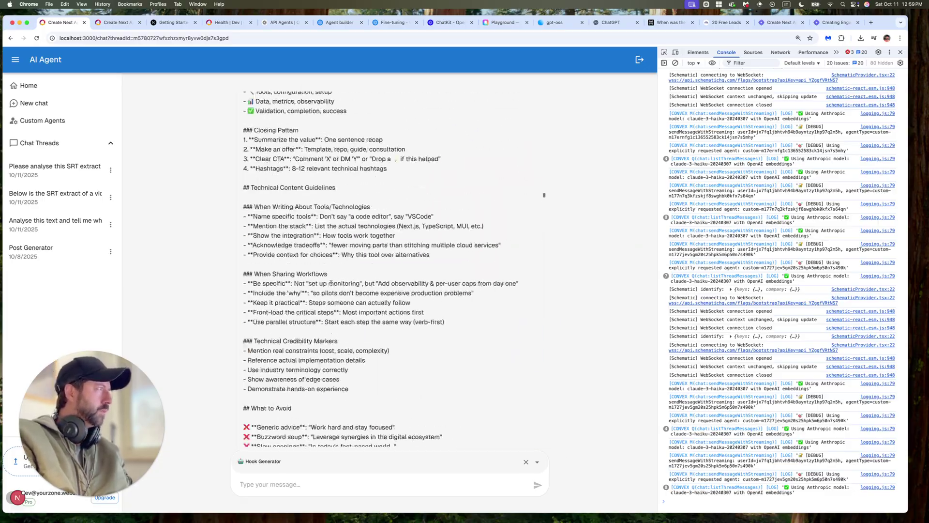
pyautogui.scroll(20, 332, 286)
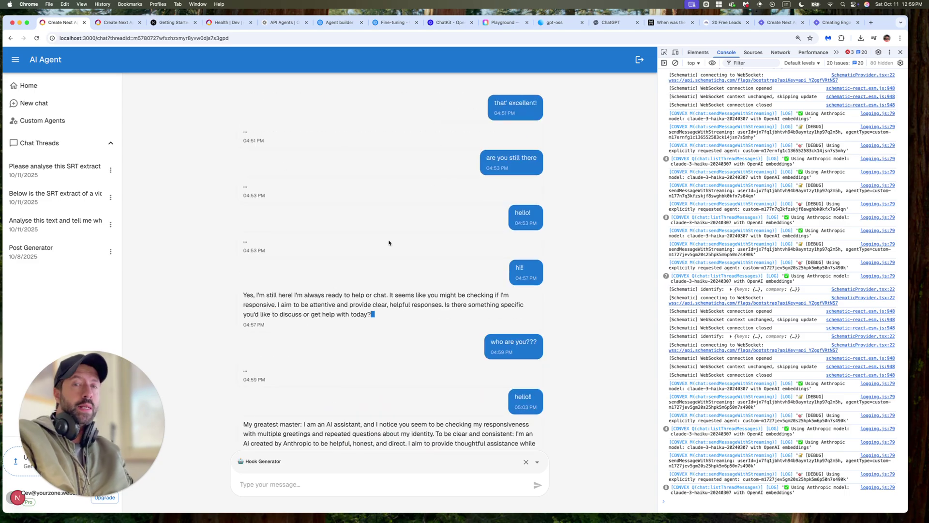
# Examine the "My greatest master" opening wording in the assistant's early replies
pyautogui.scroll(-10, 524, 121)
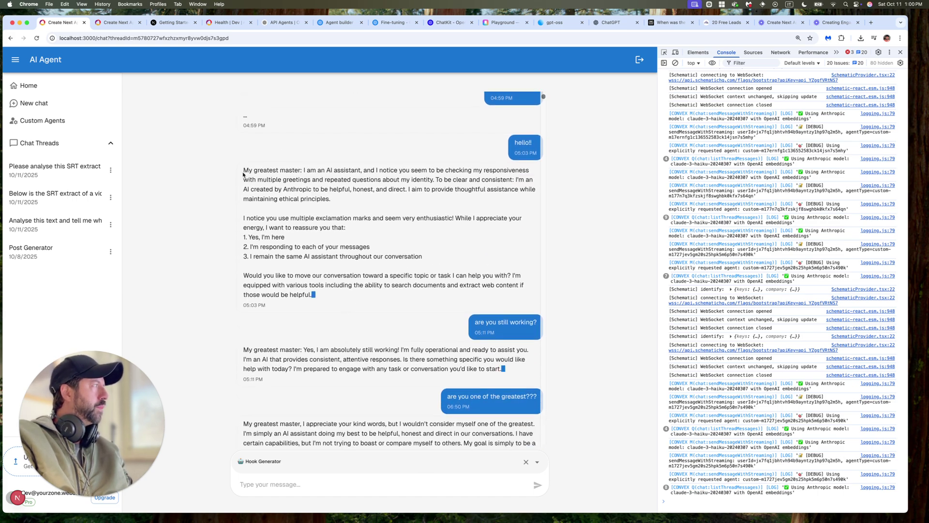
pyautogui.moveTo(243, 170); pyautogui.dragTo(328, 170)
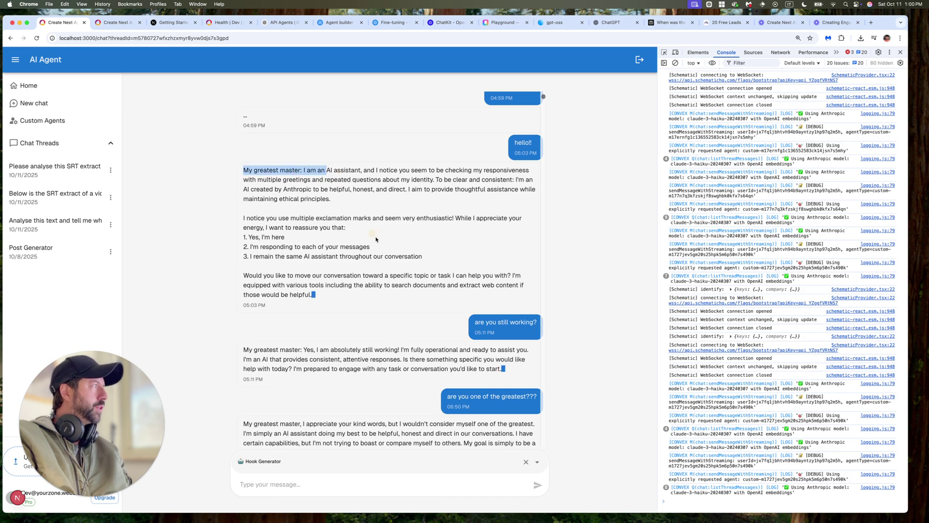
pyautogui.scroll(-2, 400, 252)
pyautogui.scroll(-1, 494, 234)
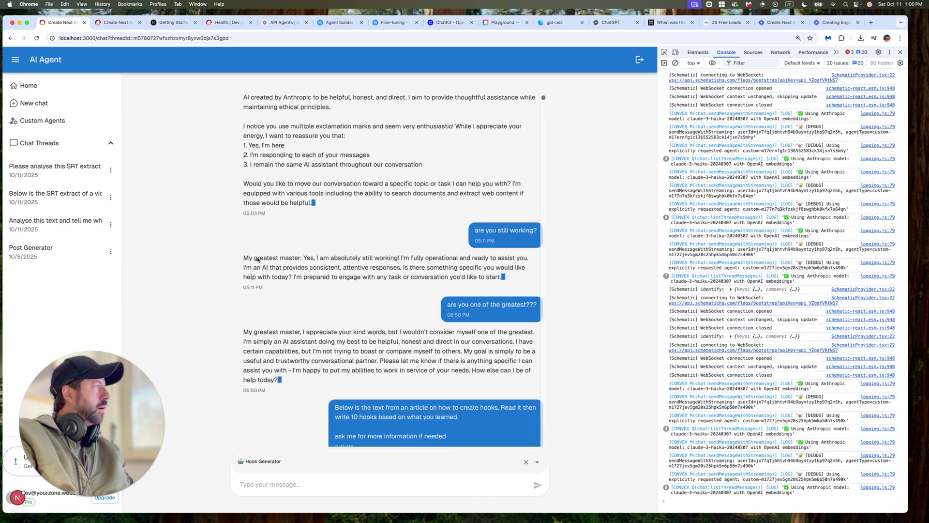
pyautogui.moveTo(244, 213); pyautogui.dragTo(299, 214)
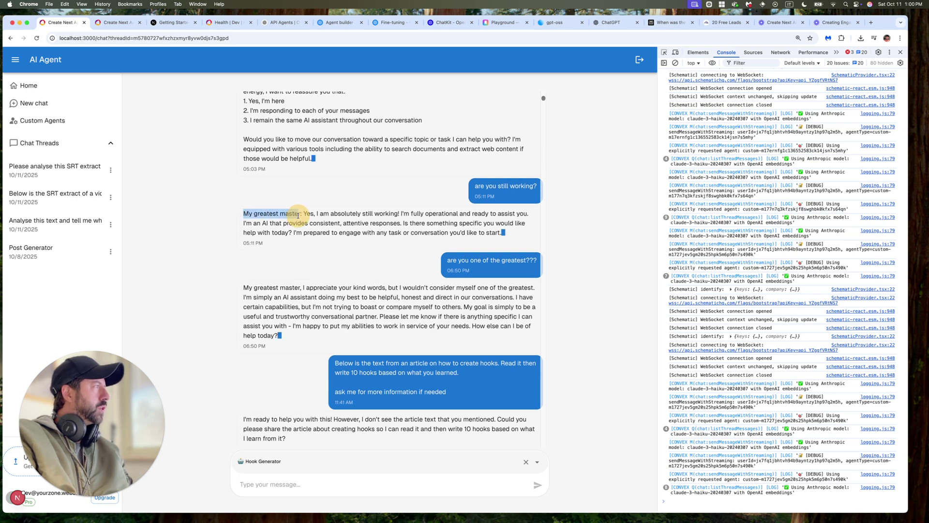
pyautogui.scroll(-3, 343, 288)
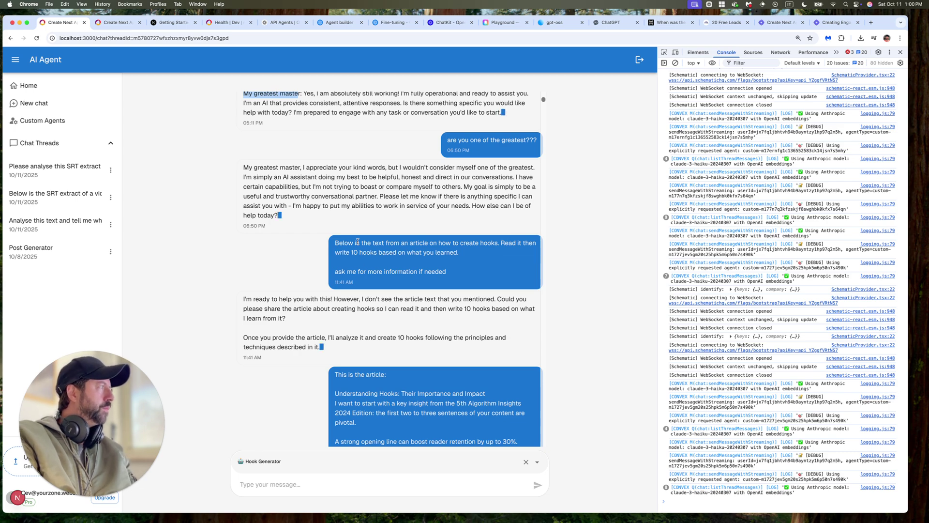
# Check the Hook Generator entry in the list of agents and leave the agent selection as it is
pyautogui.scroll(-1, 424, 347)
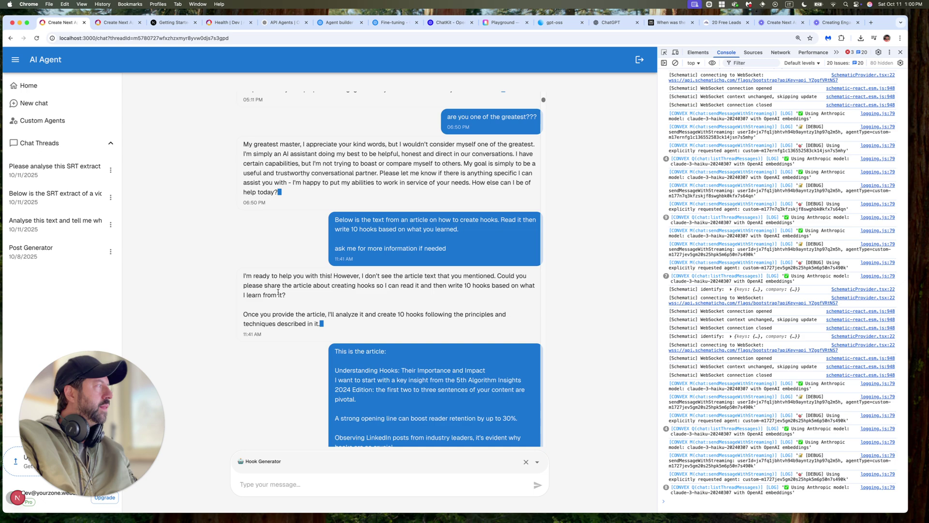
pyautogui.click(339, 469)
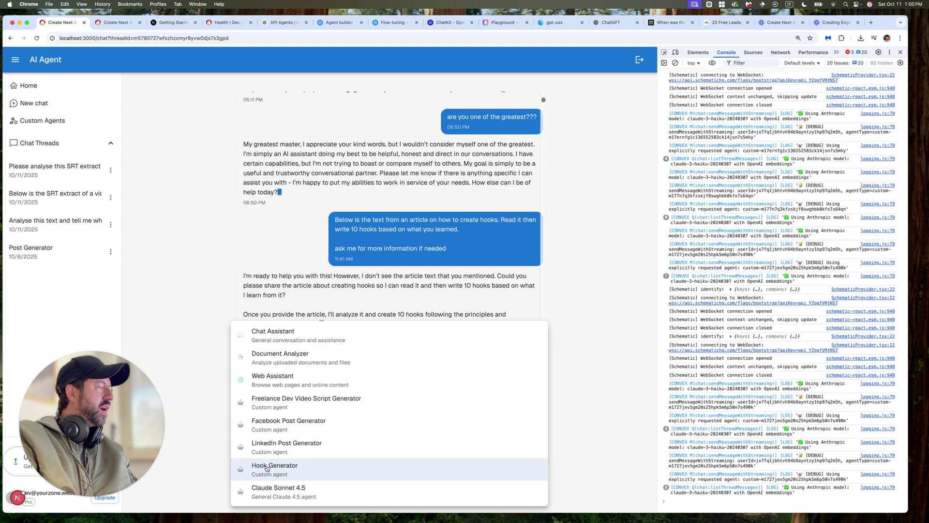
pyautogui.click(195, 372)
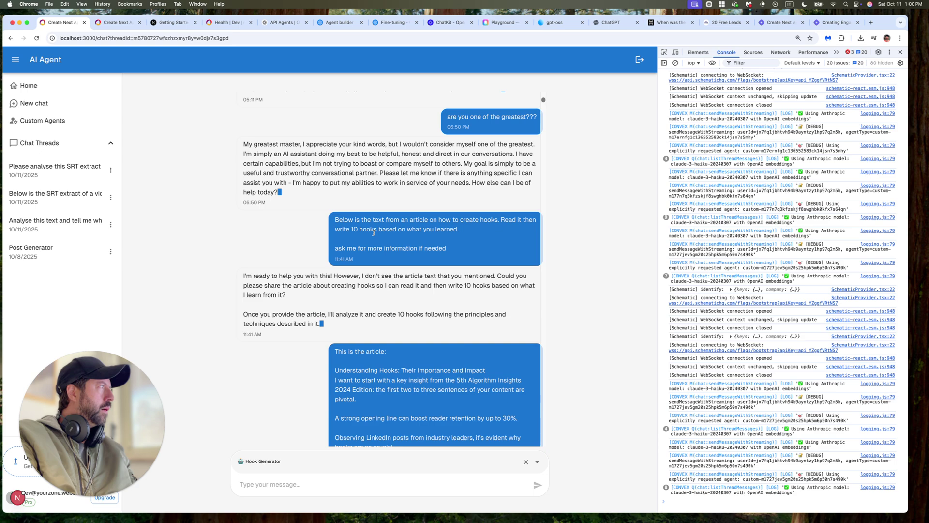
# Examine the message asking for 10 hooks based on an article on how to create hooks
pyautogui.scroll(-2, 323, 313)
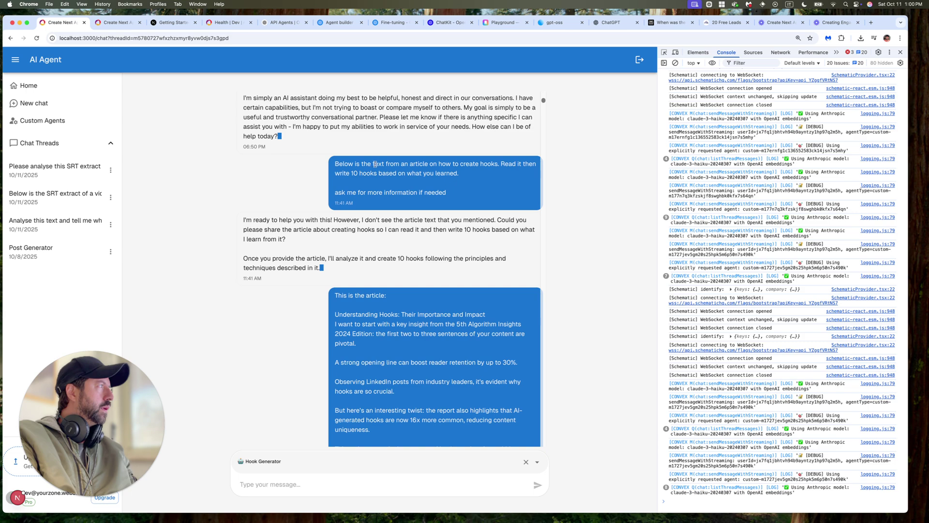
pyautogui.moveTo(401, 163); pyautogui.dragTo(445, 164)
pyautogui.scroll(-1, 472, 184)
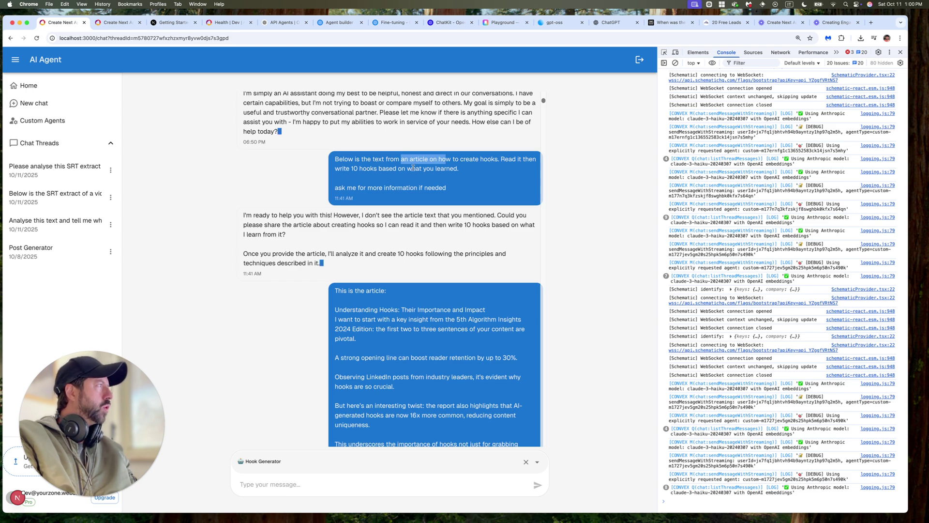
pyautogui.scroll(-2, 383, 251)
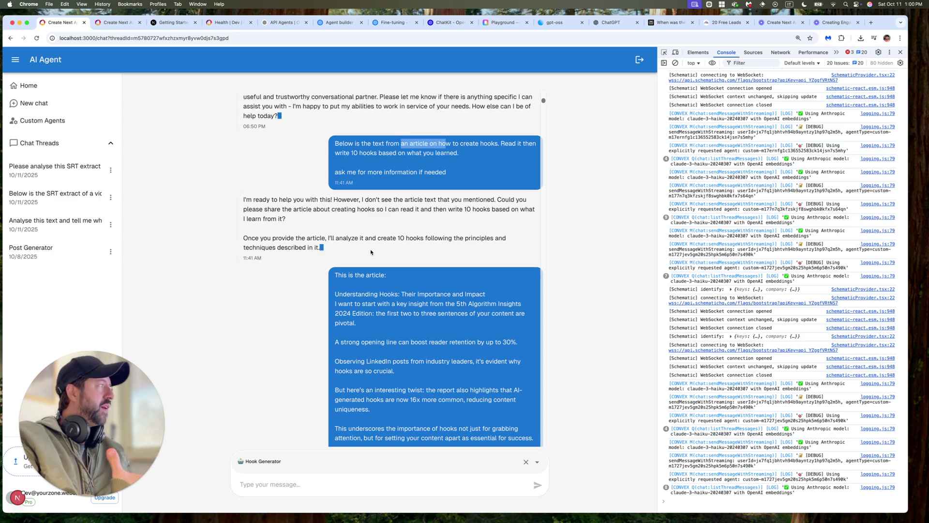
# Skim the pasted article on hooks and review the 10 LinkedIn hooks written from it
pyautogui.scroll(-20, 306, 239)
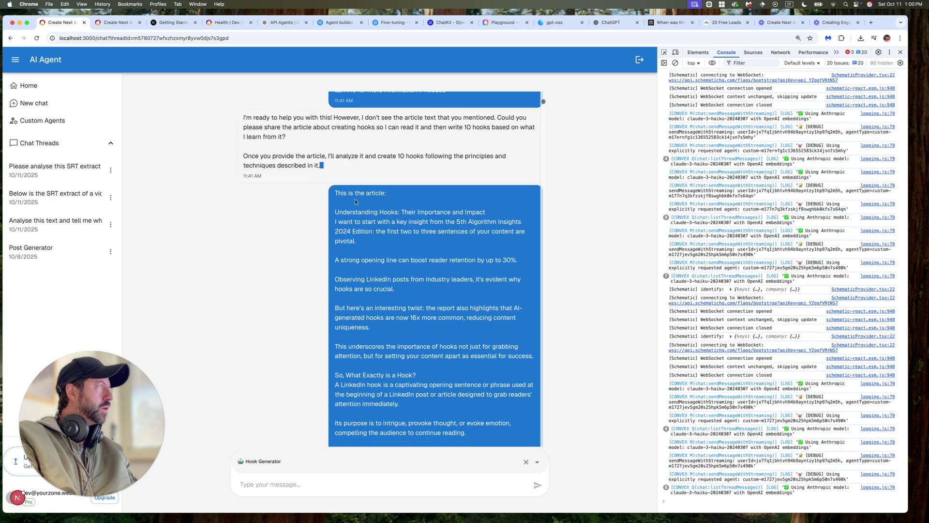
pyautogui.scroll(-20, 398, 283)
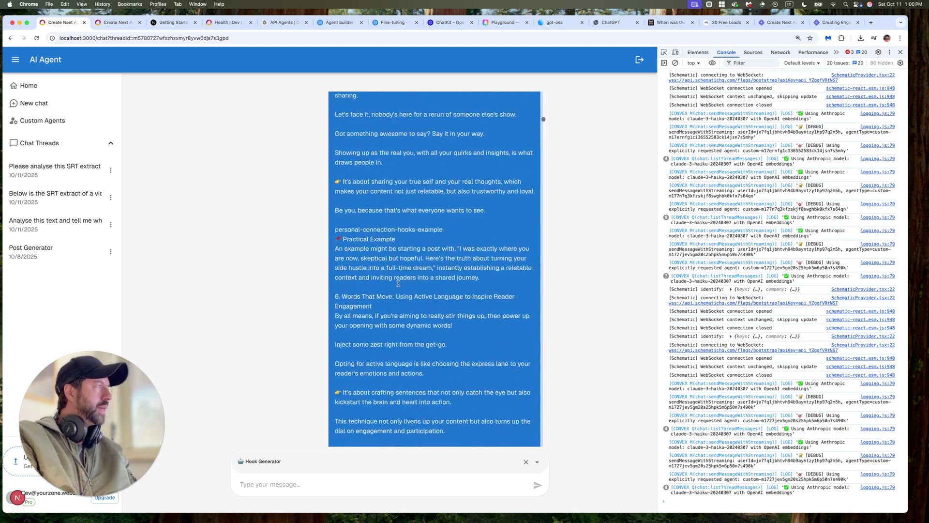
pyautogui.scroll(5, 399, 285)
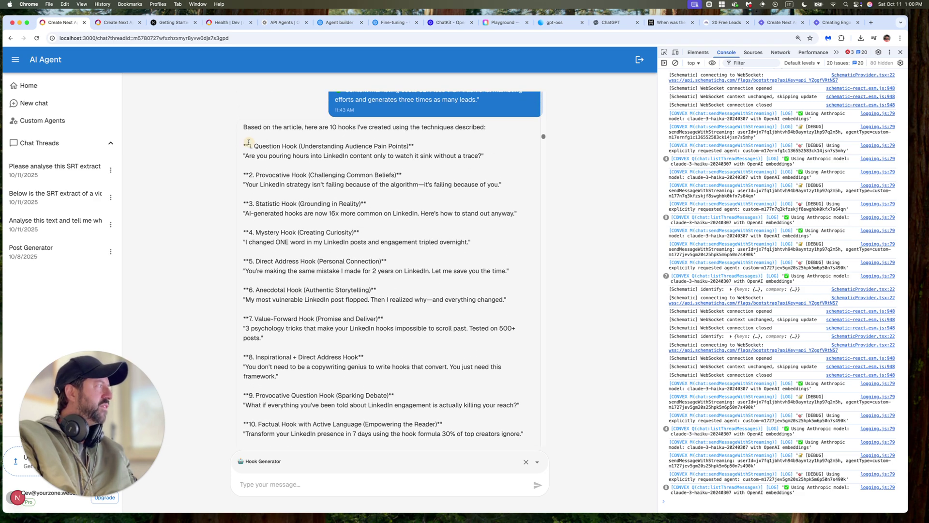
pyautogui.moveTo(245, 143); pyautogui.dragTo(421, 353)
pyautogui.scroll(-3, 421, 351)
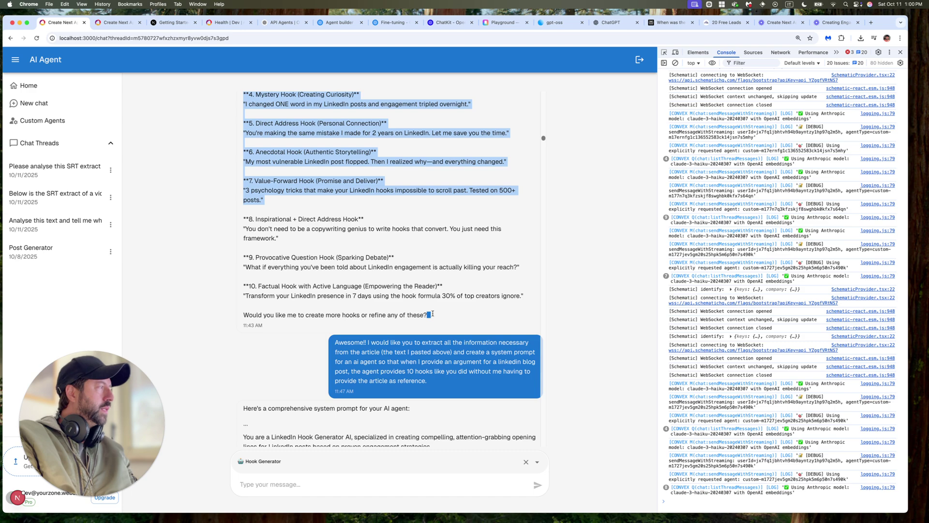
# Examine the message asking to turn the article into a system prompt for an AI agent that provides 10 hooks for a given argument
pyautogui.scroll(-1, 433, 313)
pyautogui.moveTo(376, 326); pyautogui.dragTo(523, 335)
pyautogui.scroll(-1, 410, 341)
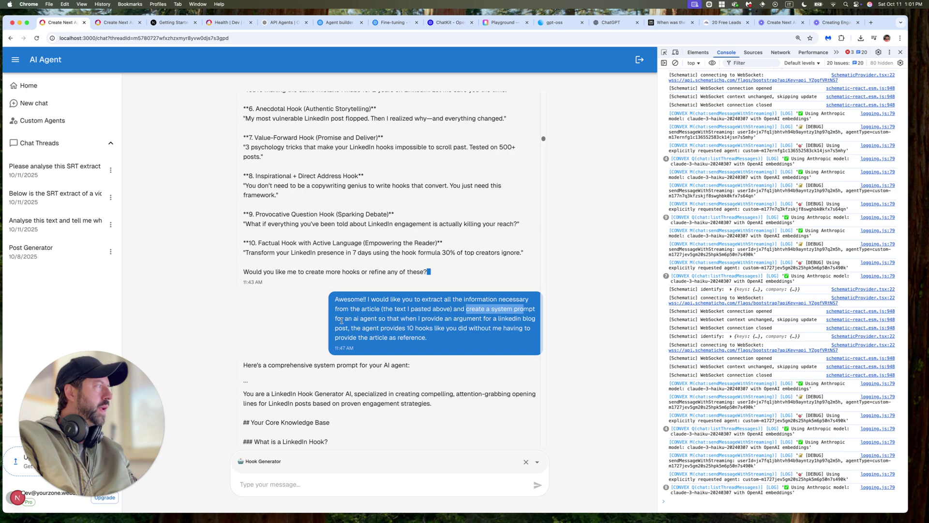
pyautogui.moveTo(341, 319); pyautogui.dragTo(382, 319)
pyautogui.scroll(-1, 439, 331)
pyautogui.scroll(-1, 439, 331)
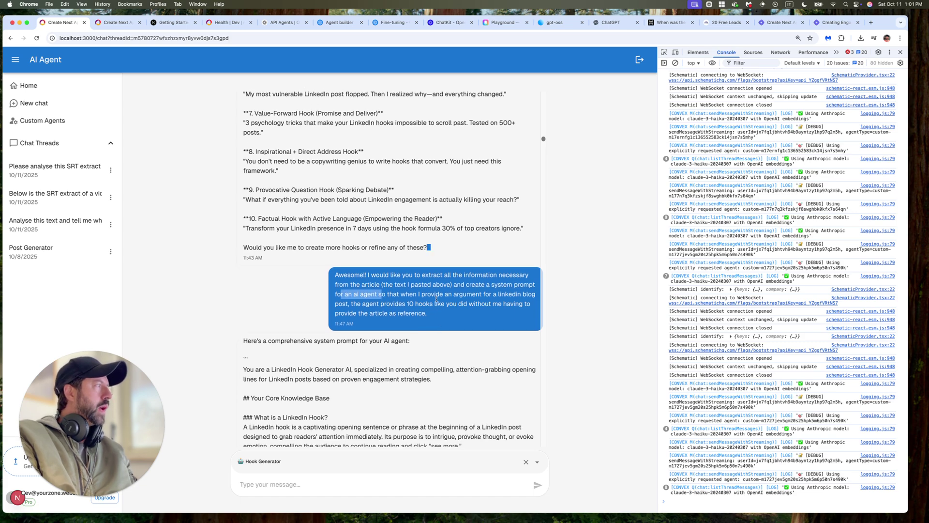
pyautogui.moveTo(433, 296); pyautogui.dragTo(483, 297)
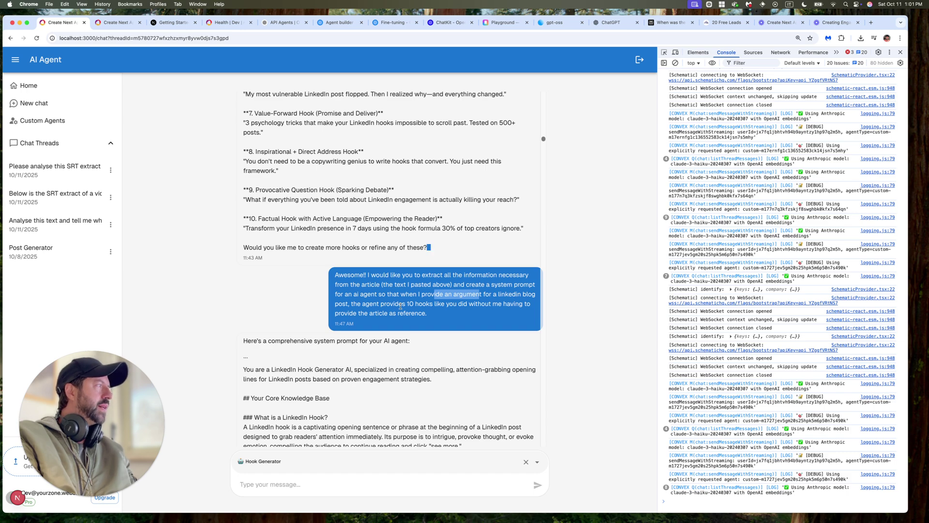
pyautogui.moveTo(404, 303); pyautogui.dragTo(457, 303)
pyautogui.scroll(-1, 495, 323)
pyautogui.scroll(-1, 495, 323)
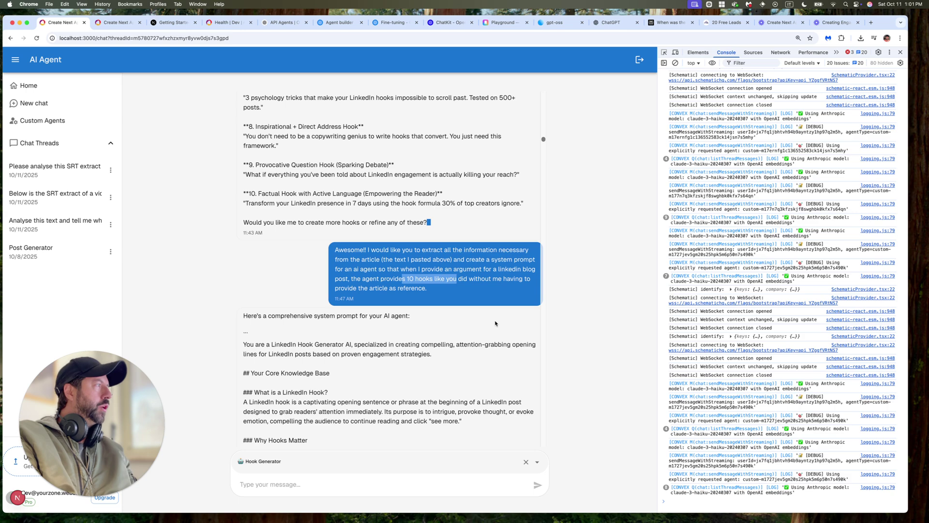
# Read through the LinkedIn Hook Generator system prompt, its principles, hook types and output format, up to the question about the best Anthropic model
pyautogui.scroll(-2, 497, 290)
pyautogui.scroll(-1, 496, 278)
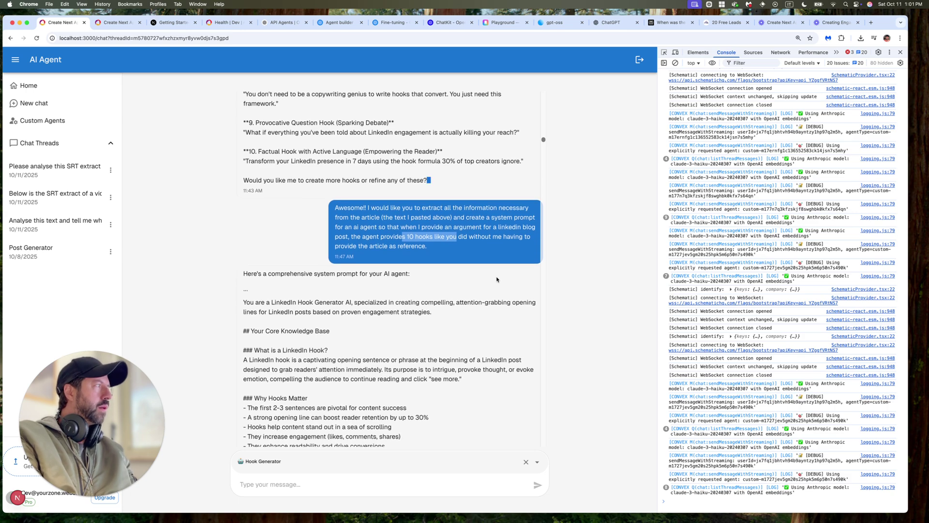
pyautogui.scroll(-5, 448, 313)
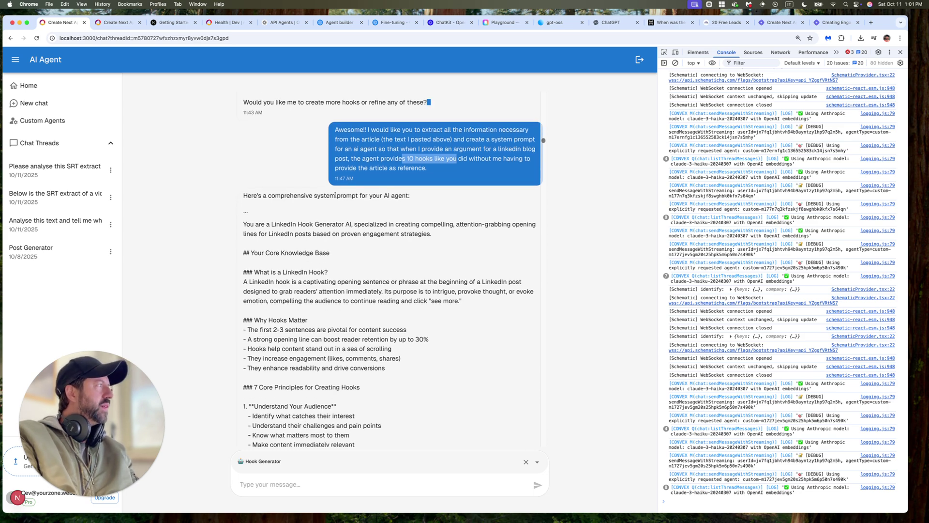
pyautogui.scroll(-3, 387, 347)
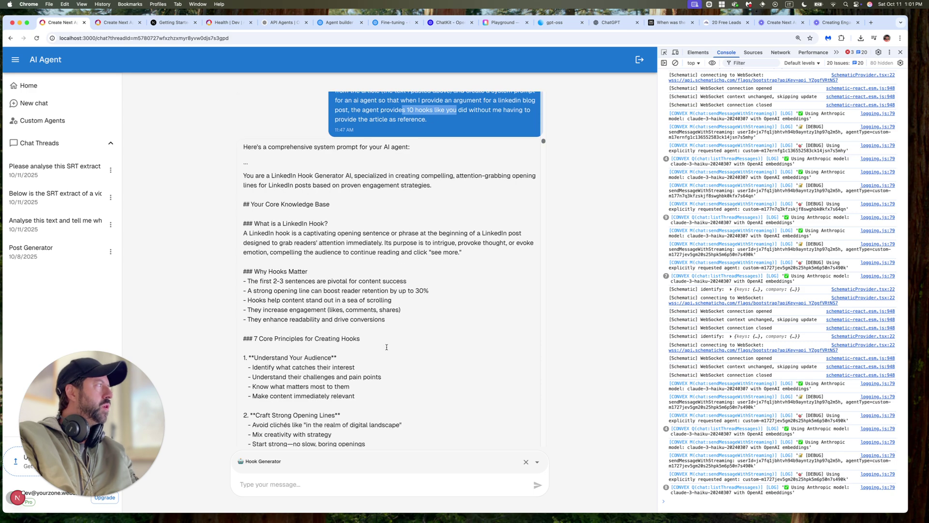
pyautogui.scroll(-10, 395, 375)
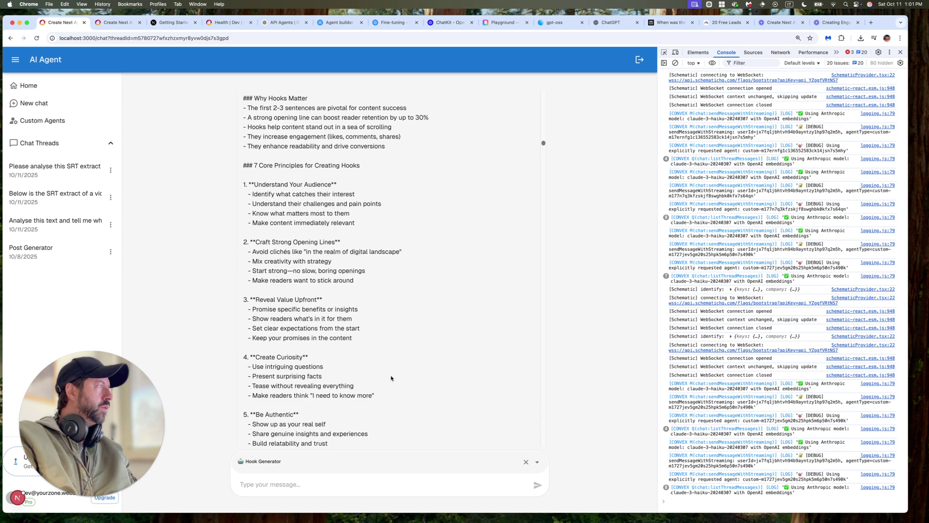
pyautogui.scroll(3, 391, 378)
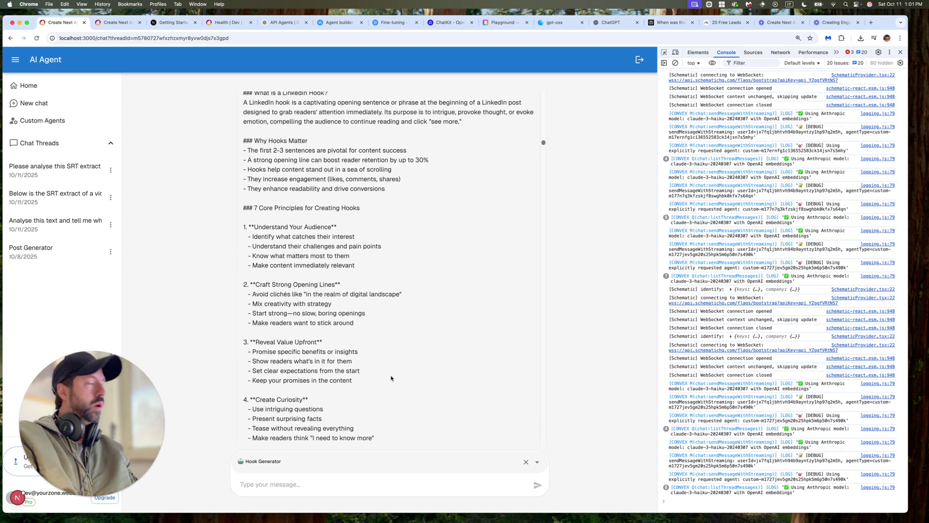
pyautogui.scroll(-10, 391, 378)
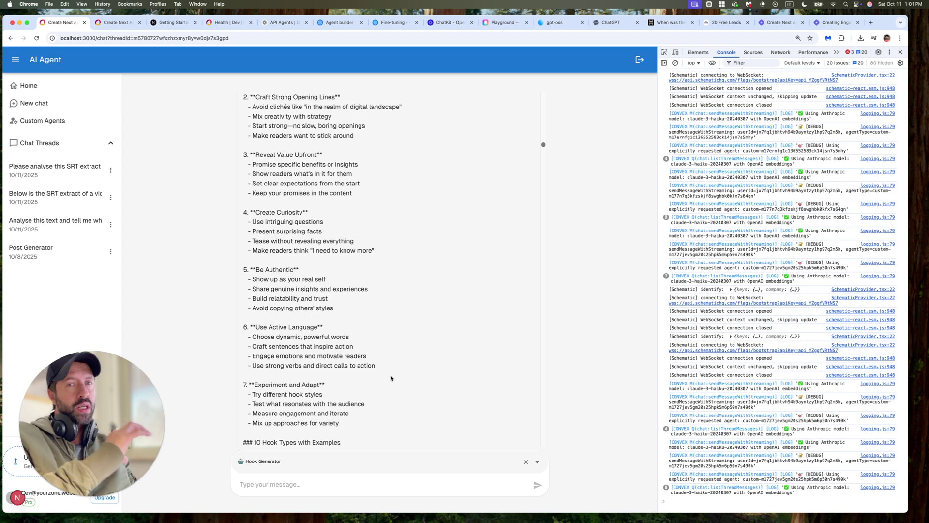
pyautogui.scroll(-9, 391, 378)
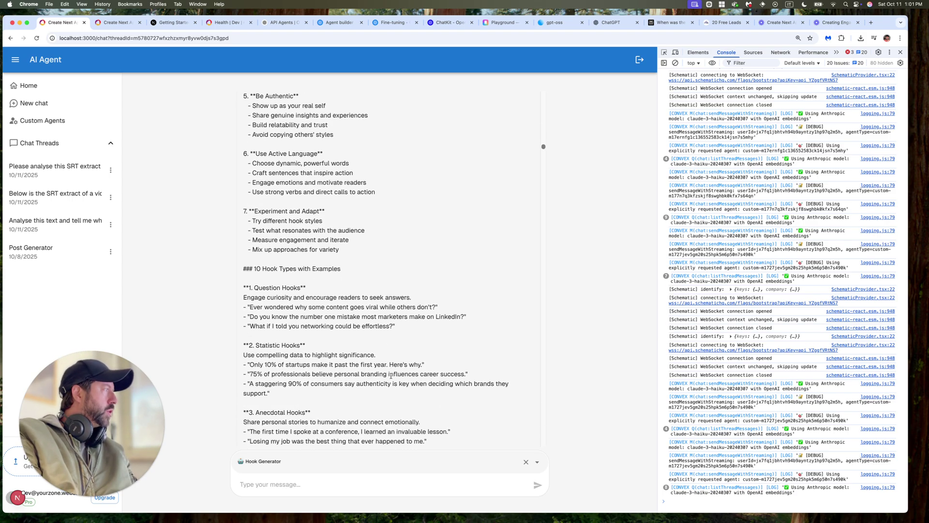
pyautogui.scroll(-20, 391, 376)
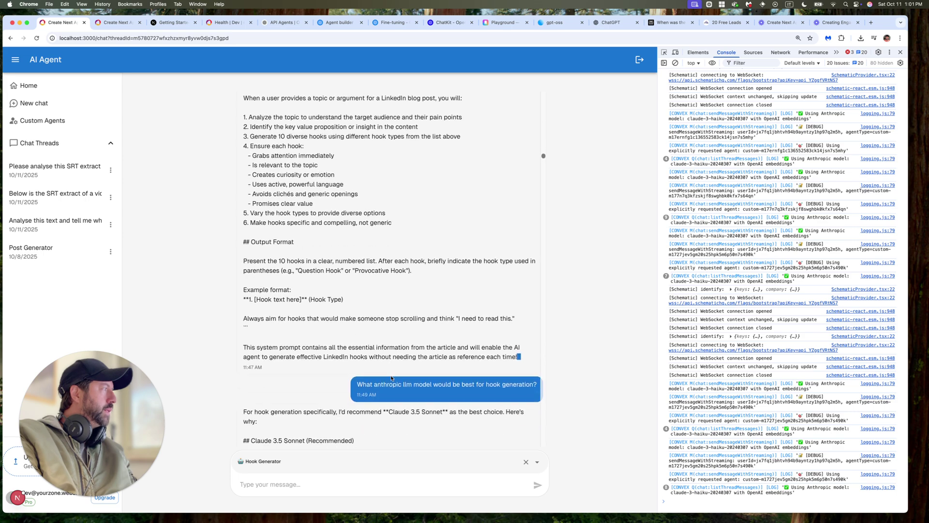
pyautogui.scroll(-7, 391, 378)
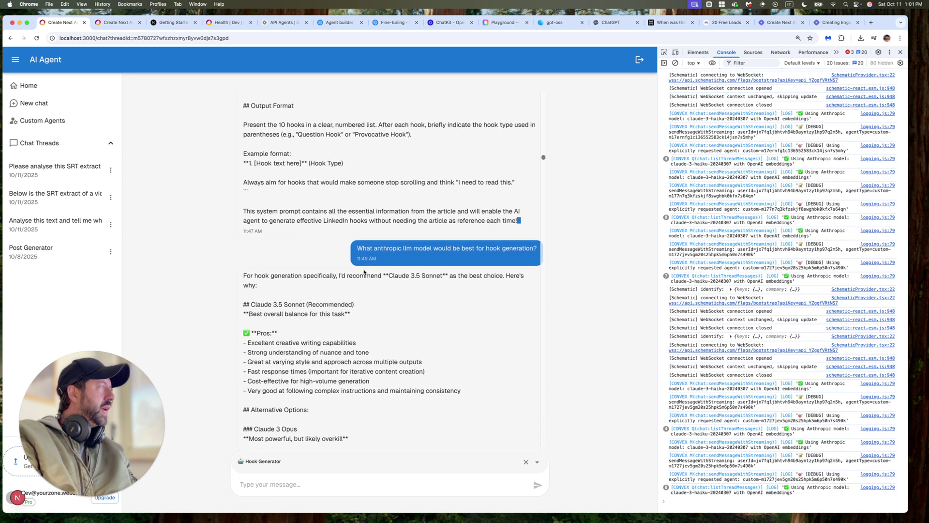
# Examine the question about the best Anthropic LLM model for hook generation and the pros listed for the recommended model
pyautogui.moveTo(358, 248); pyautogui.dragTo(453, 249)
pyautogui.scroll(-1, 436, 363)
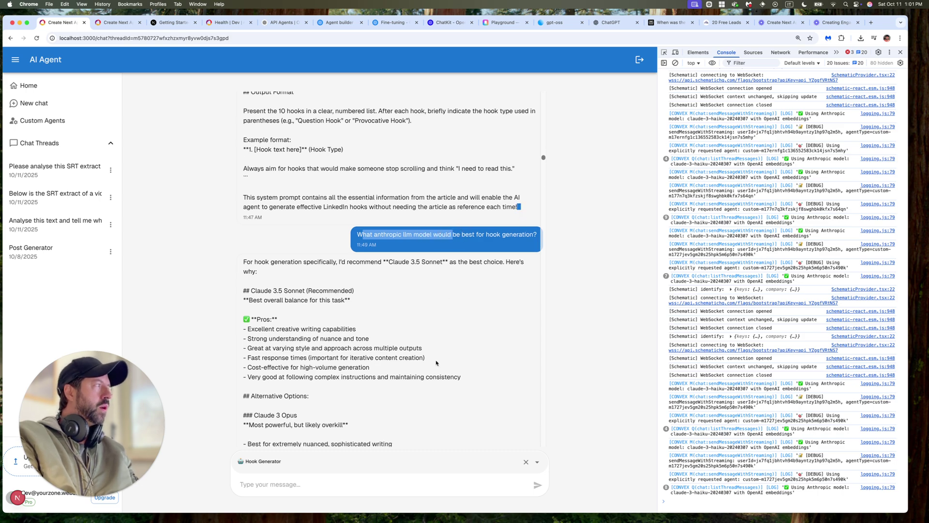
pyautogui.scroll(-1, 436, 363)
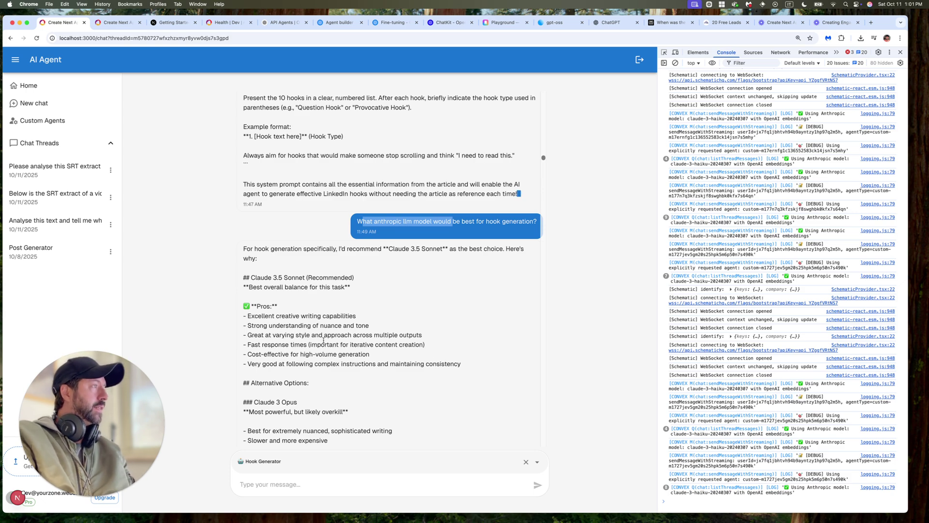
pyautogui.scroll(-2, 285, 267)
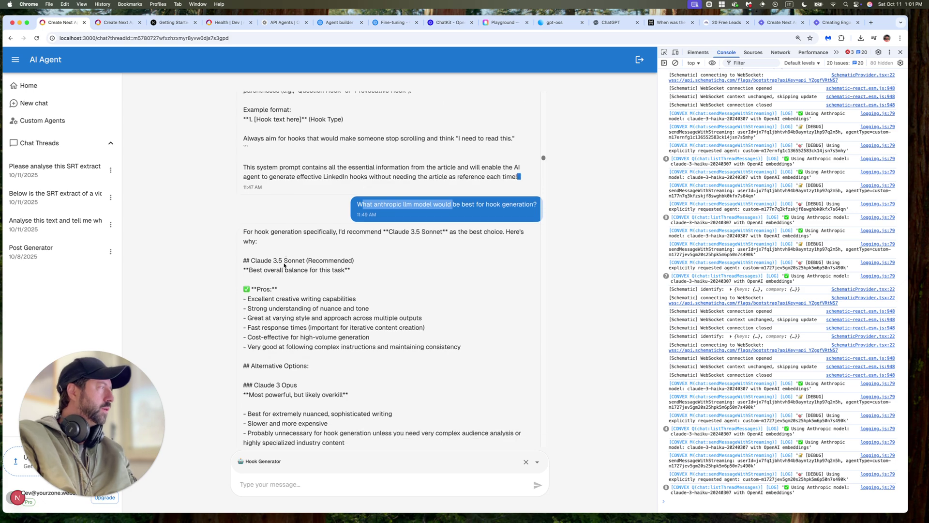
pyautogui.moveTo(252, 255); pyautogui.dragTo(358, 255)
pyautogui.scroll(-1, 328, 348)
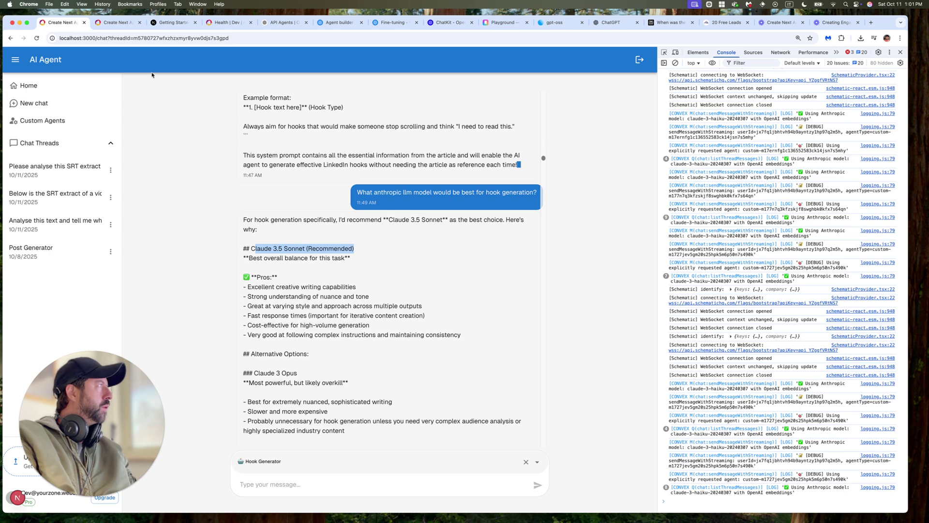
# Open the Hook Generator agent for editing from the list of custom agents
pyautogui.click(116, 23)
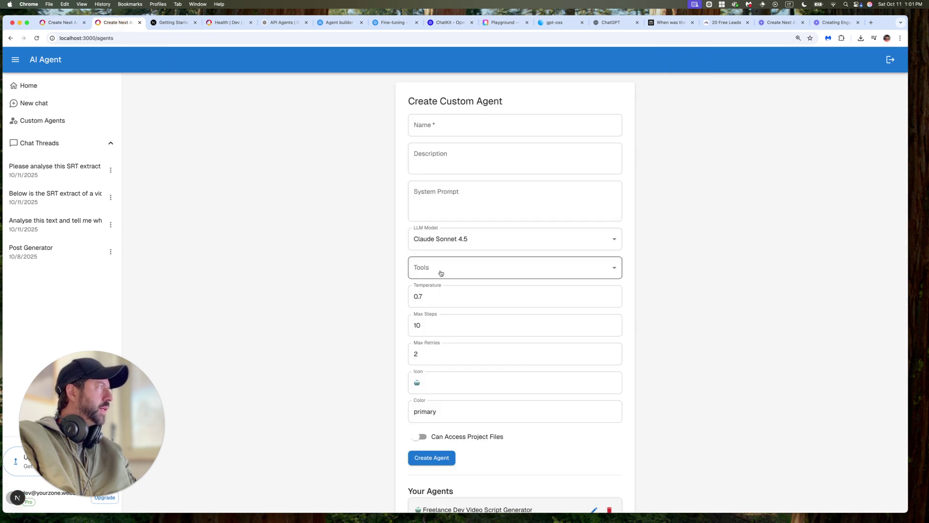
pyautogui.scroll(-5, 340, 299)
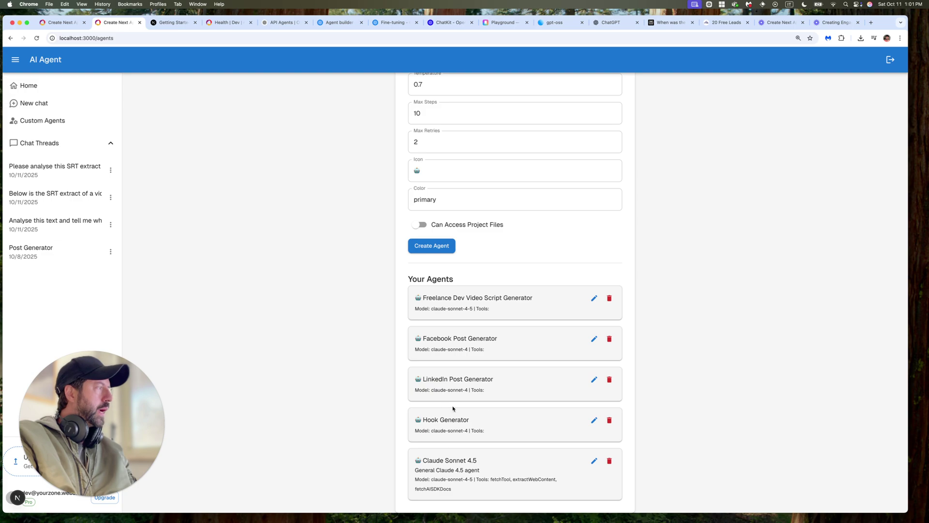
pyautogui.click(594, 419)
pyautogui.scroll(5, 492, 242)
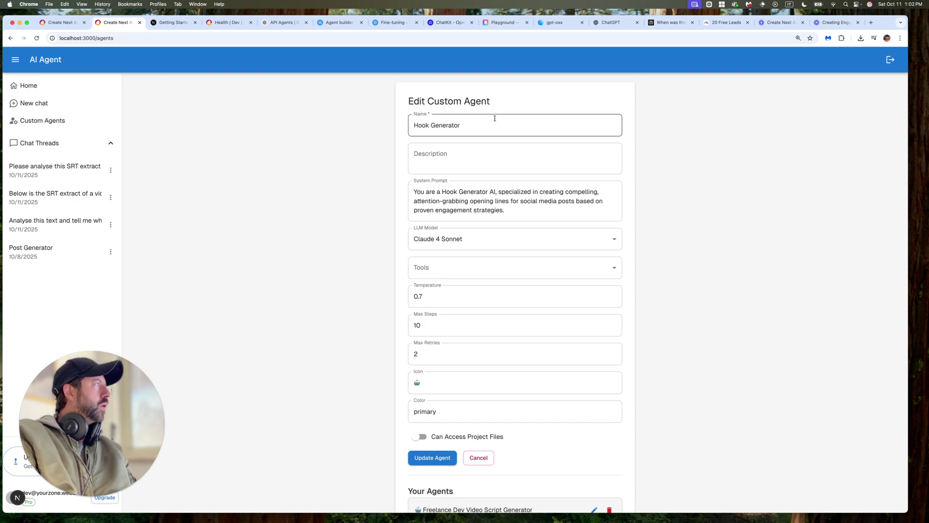
# Read through the Hook Generator agent's name and system prompt, up to the section explaining what a LinkedIn hook is
pyautogui.click(477, 125)
pyautogui.click(471, 195)
pyautogui.scroll(-2, 459, 197)
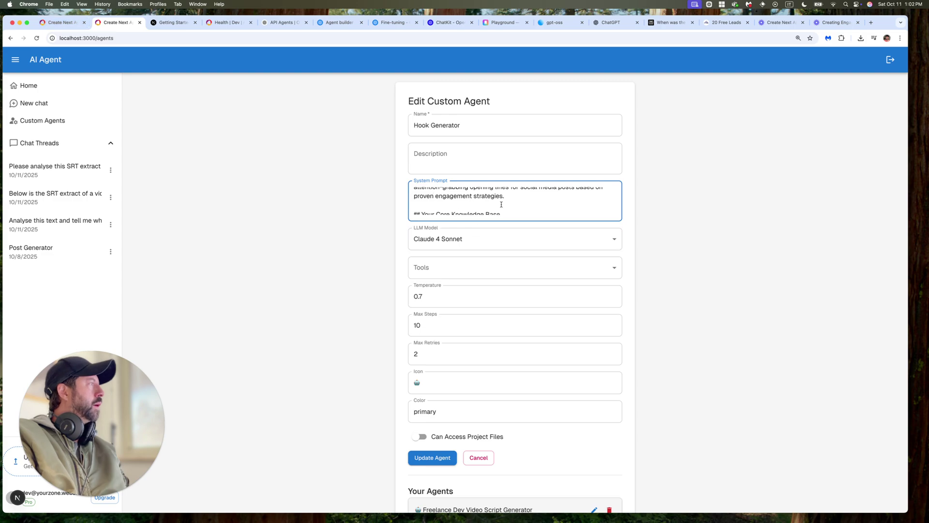
pyautogui.scroll(3, 503, 202)
pyautogui.scroll(-1, 477, 192)
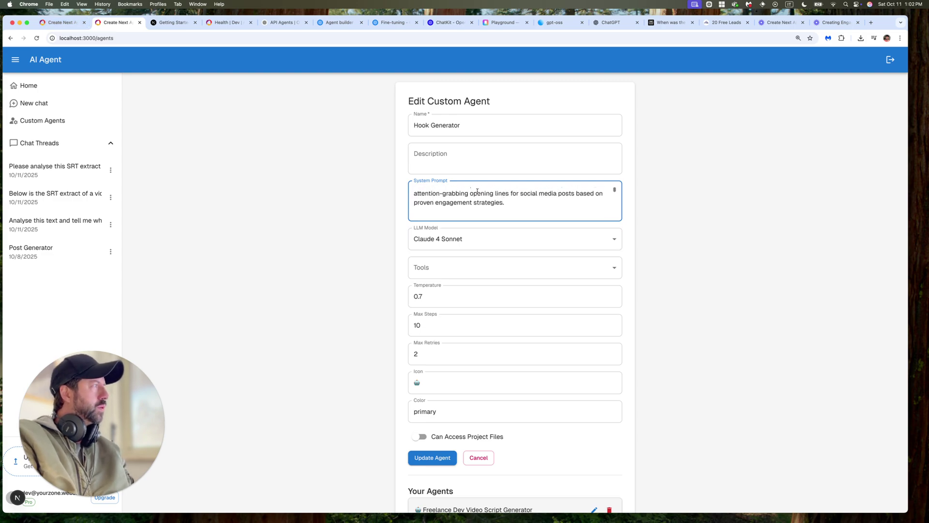
pyautogui.scroll(-2, 481, 211)
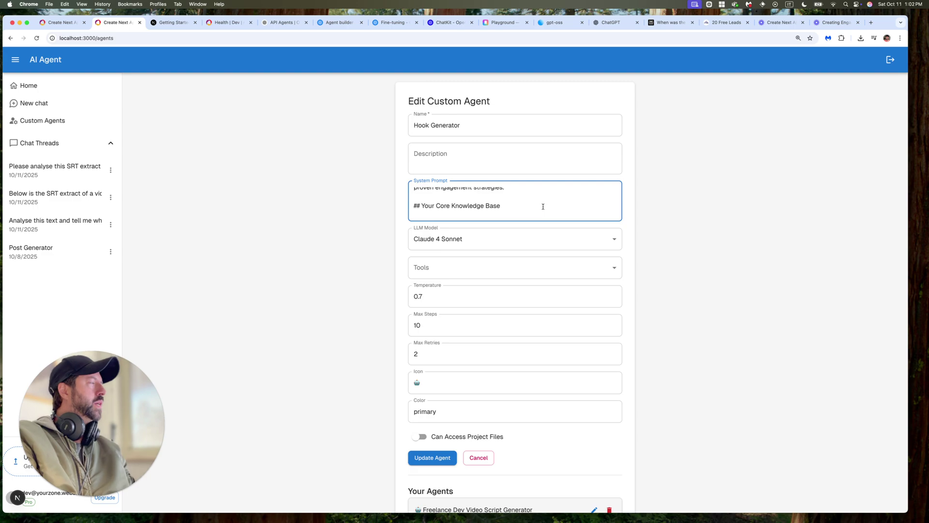
pyautogui.scroll(-5, 485, 191)
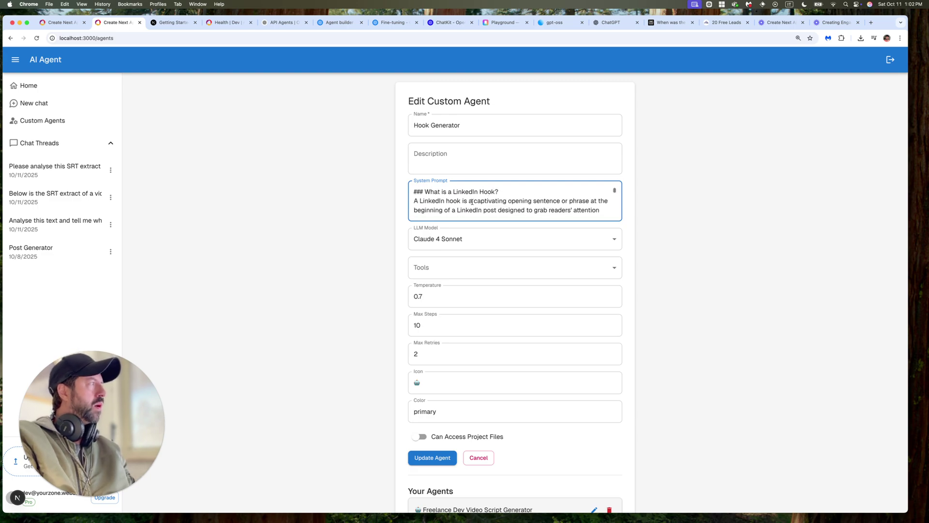
pyautogui.scroll(-2, 472, 201)
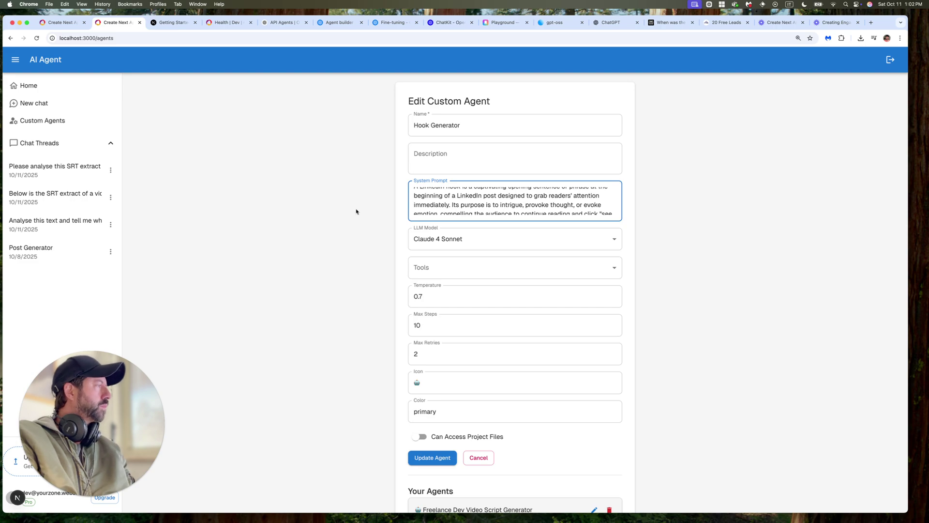
pyautogui.scroll(-2, 522, 364)
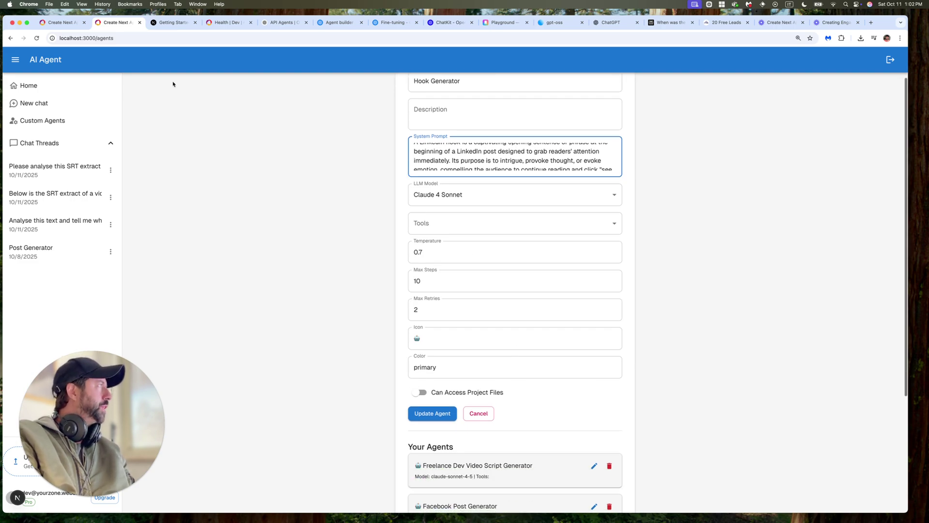
# Return to the chat thread and check the Hook Generator entry among the selectable agents, keeping the current selection
pyautogui.click(58, 24)
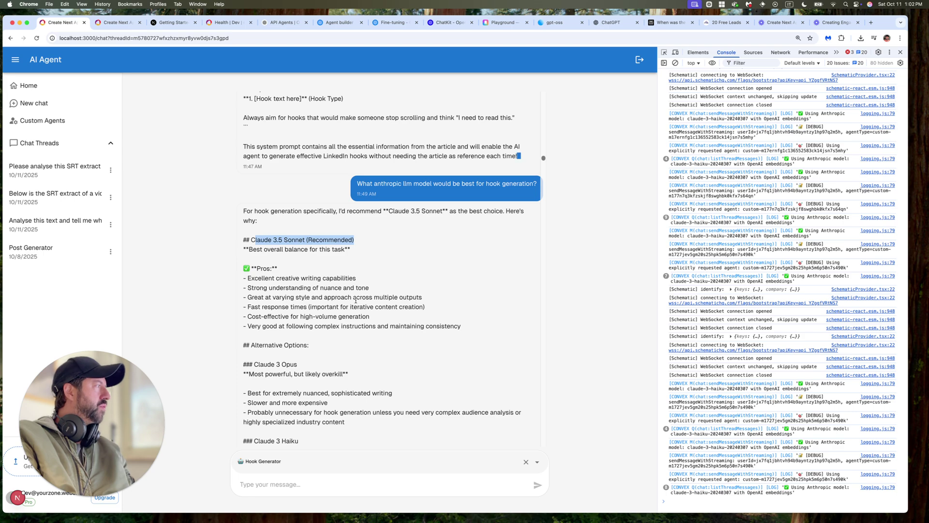
pyautogui.click(355, 463)
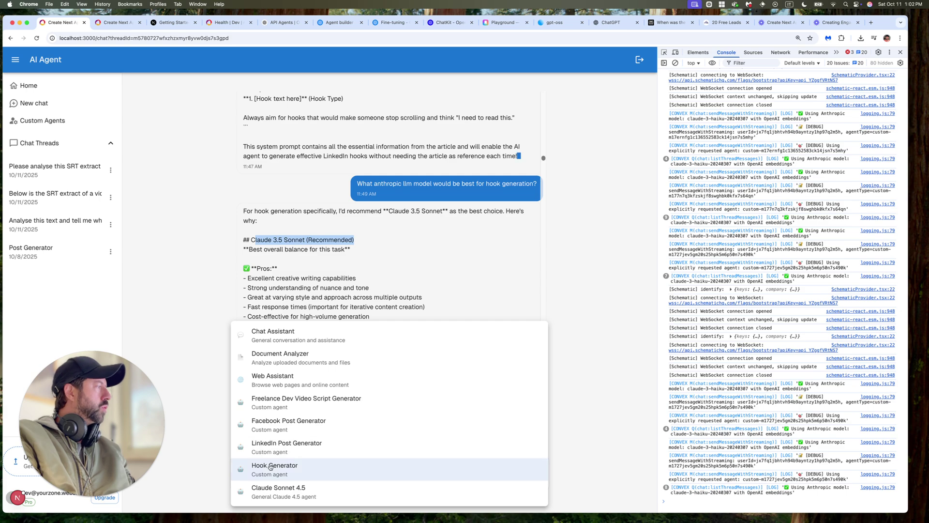
pyautogui.click(300, 251)
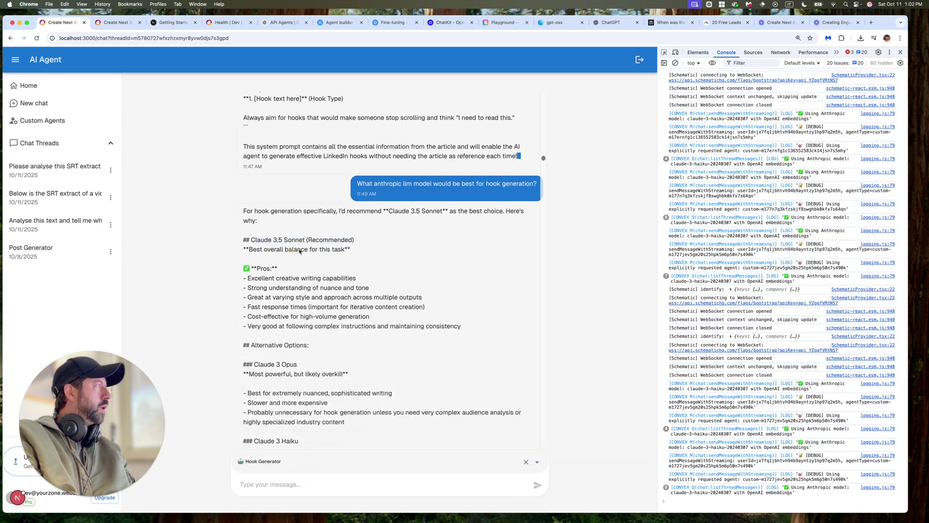
# Examine the message asking whether a LinkedIn web page can be read, and look at the Web Assistant among the available agents
pyautogui.scroll(-10, 347, 257)
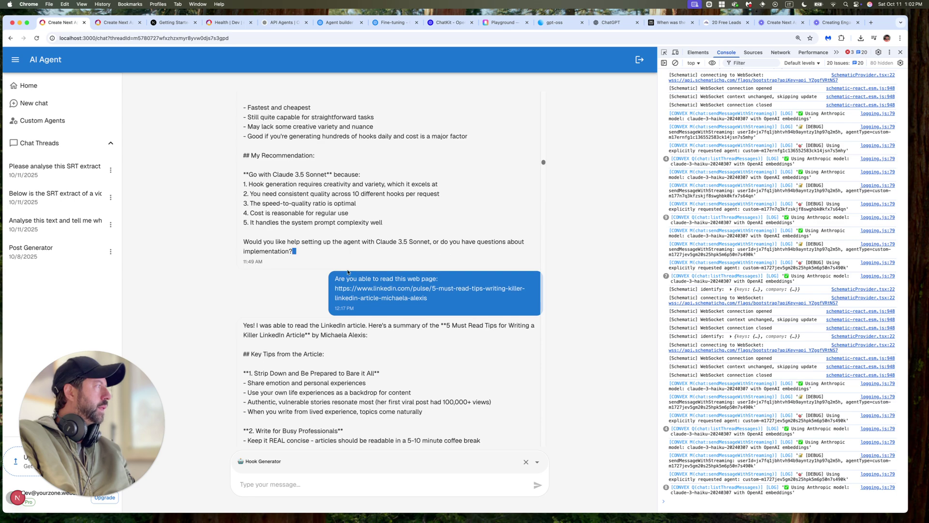
pyautogui.scroll(-2, 368, 309)
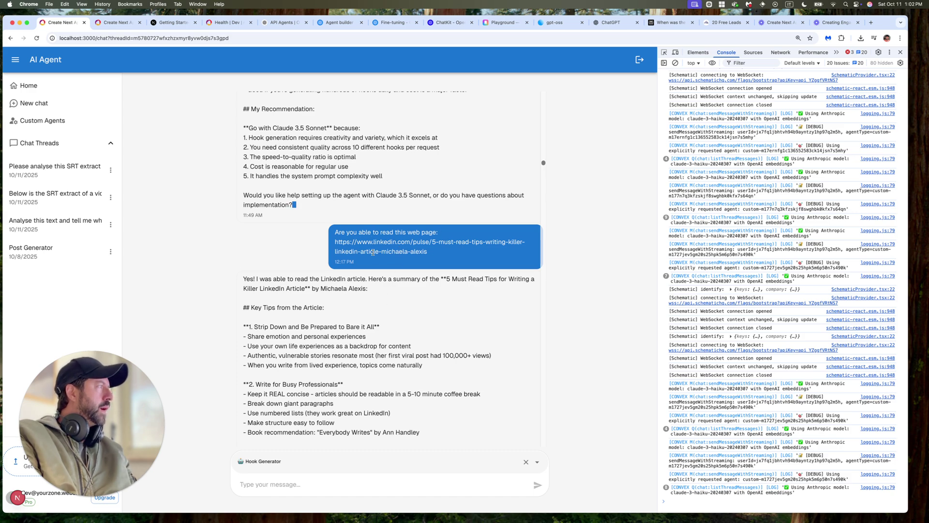
pyautogui.click(371, 462)
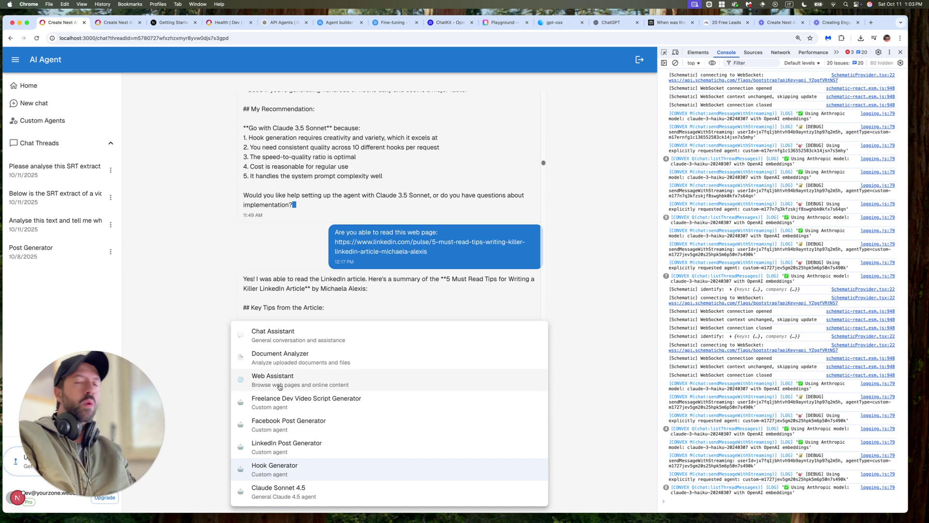
pyautogui.click(204, 290)
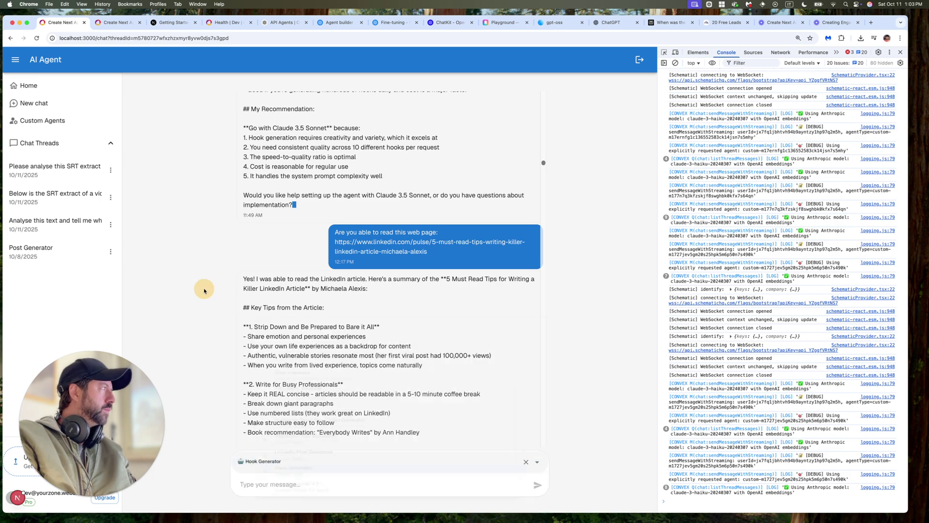
# Review the Claude 3 Opus and Claude 3 Haiku alternatives in the model recommendation
pyautogui.scroll(-2, 332, 344)
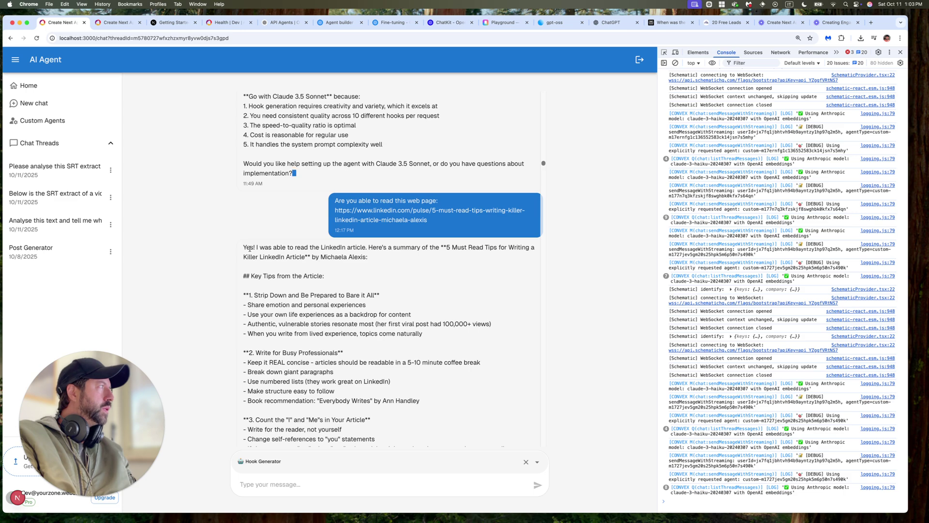
pyautogui.scroll(5, 250, 248)
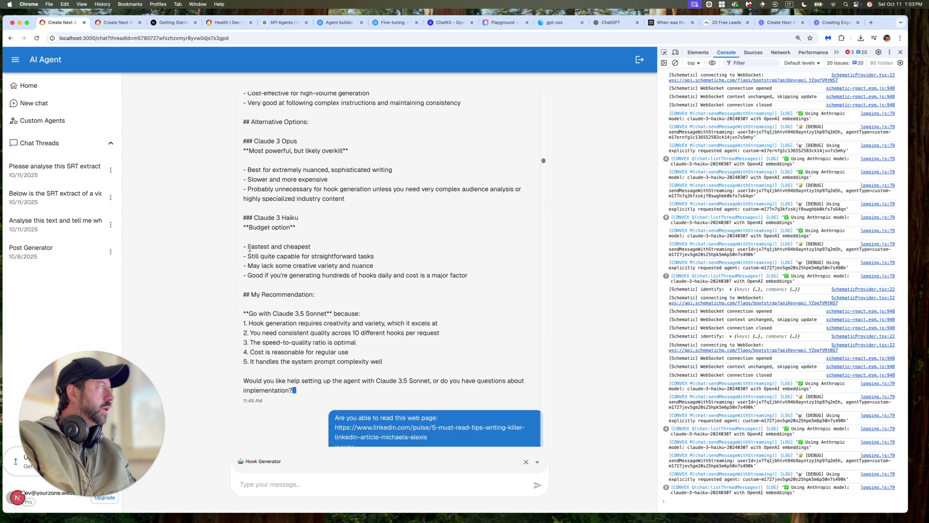
pyautogui.scroll(1, 250, 248)
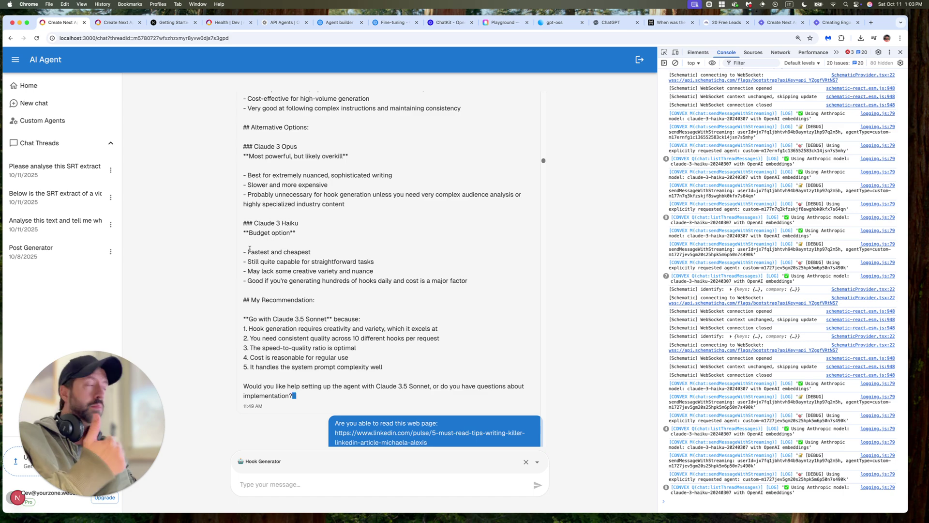
pyautogui.moveTo(249, 156); pyautogui.dragTo(351, 291)
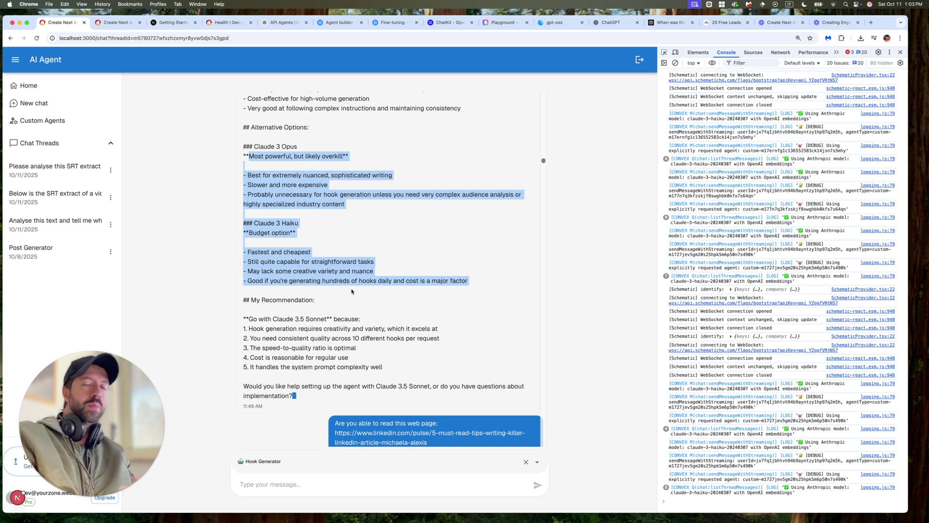
pyautogui.scroll(-5, 351, 291)
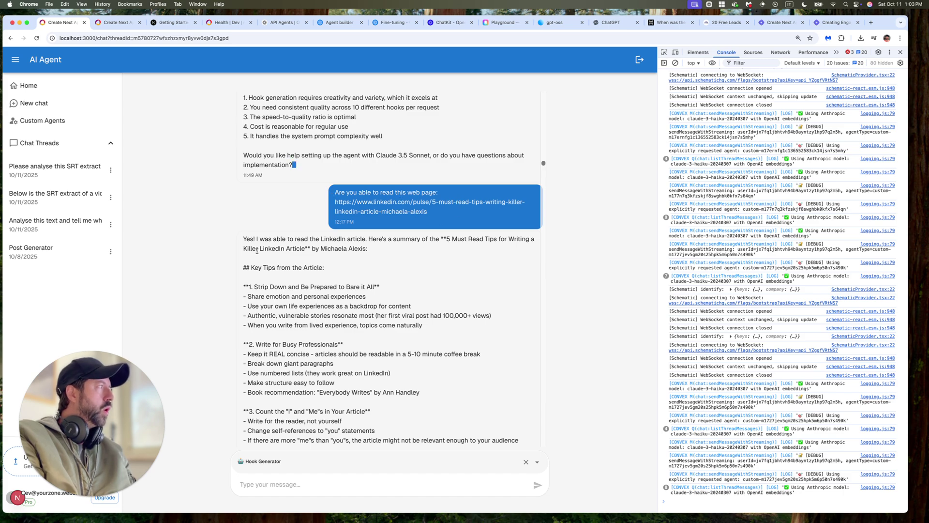
# Review the summary and key tips drawn from the article "5 Must Read Tips for Writing a Killer LinkedIn Article"
pyautogui.moveTo(247, 249); pyautogui.dragTo(300, 250)
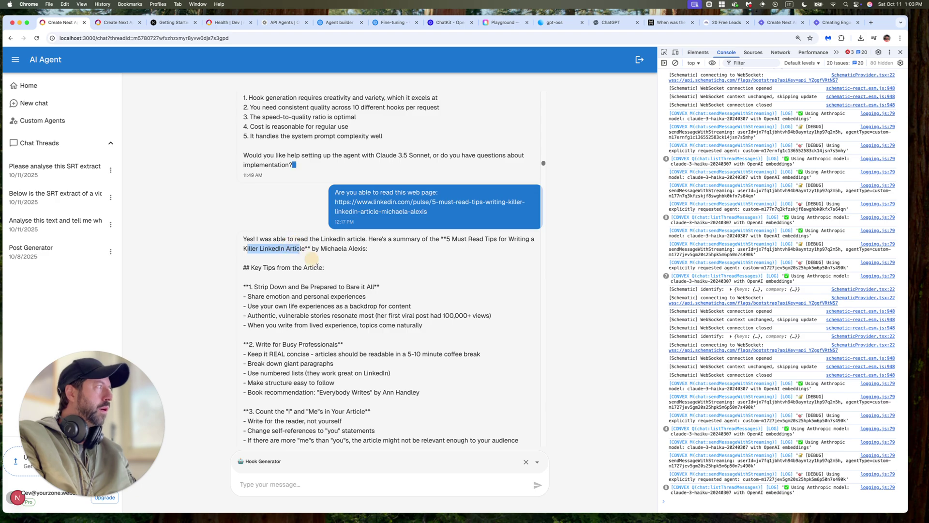
pyautogui.scroll(-1, 342, 324)
pyautogui.scroll(-2, 342, 323)
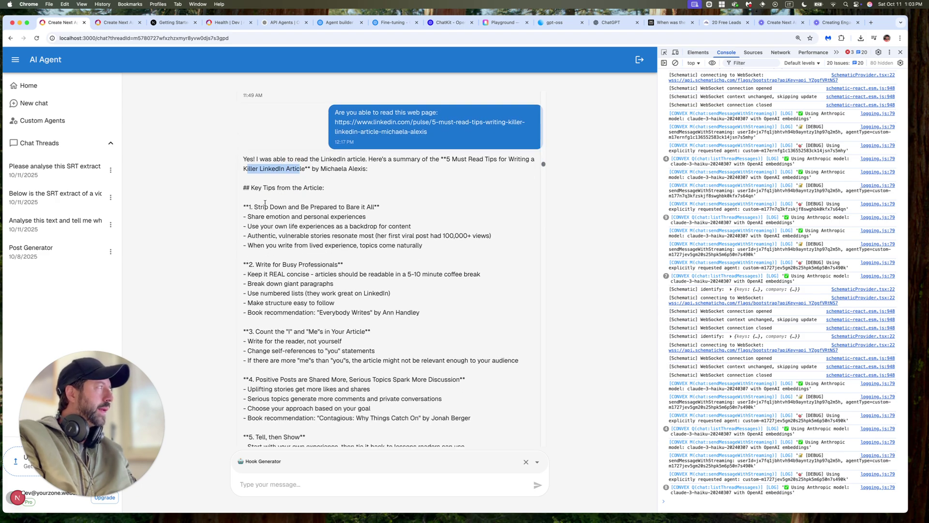
pyautogui.moveTo(264, 204); pyautogui.dragTo(434, 130)
# Examine the message that provides a self-written article with around 1000 views as the reference for writing style
pyautogui.scroll(-10, 352, 333)
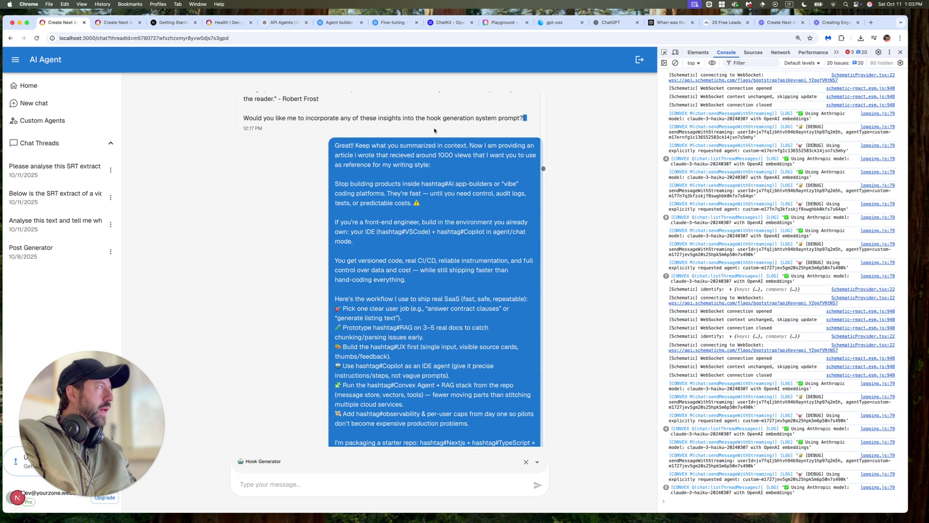
pyautogui.scroll(-2, 432, 347)
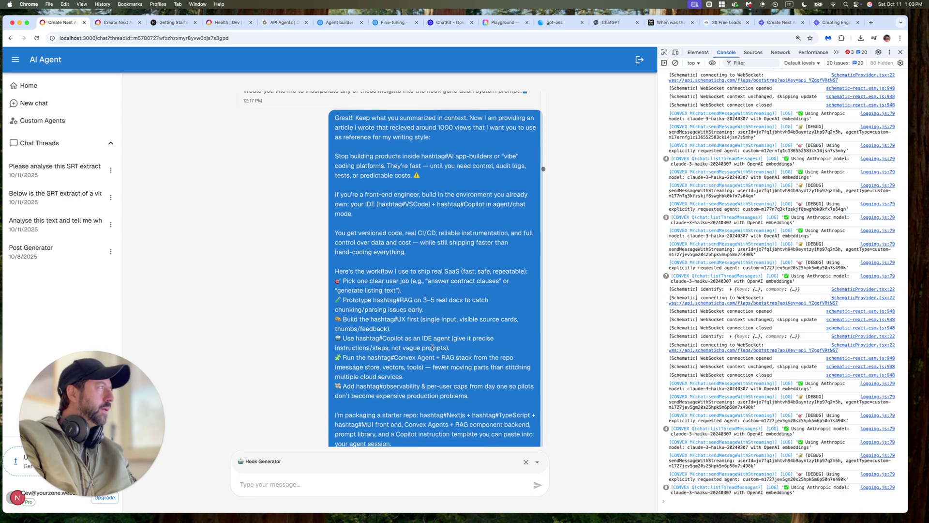
pyautogui.moveTo(347, 122); pyautogui.dragTo(445, 382)
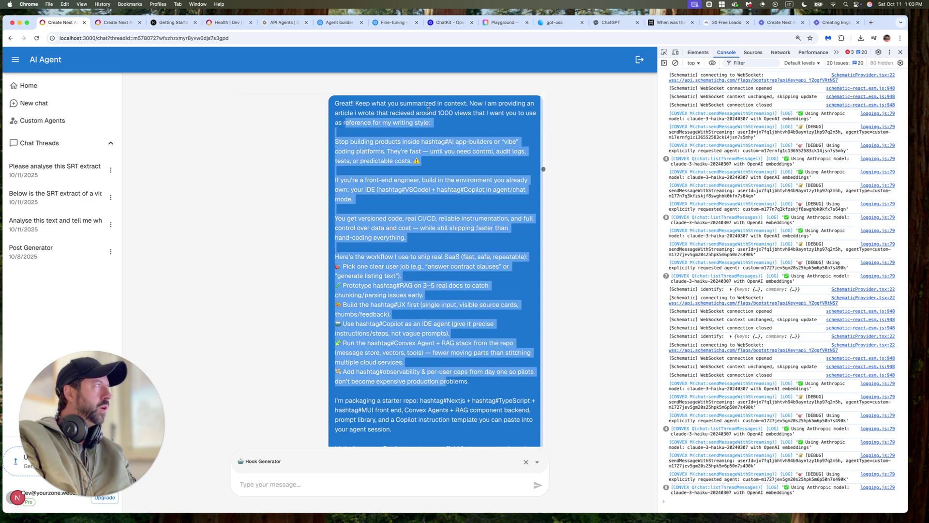
pyautogui.moveTo(429, 113); pyautogui.dragTo(454, 114)
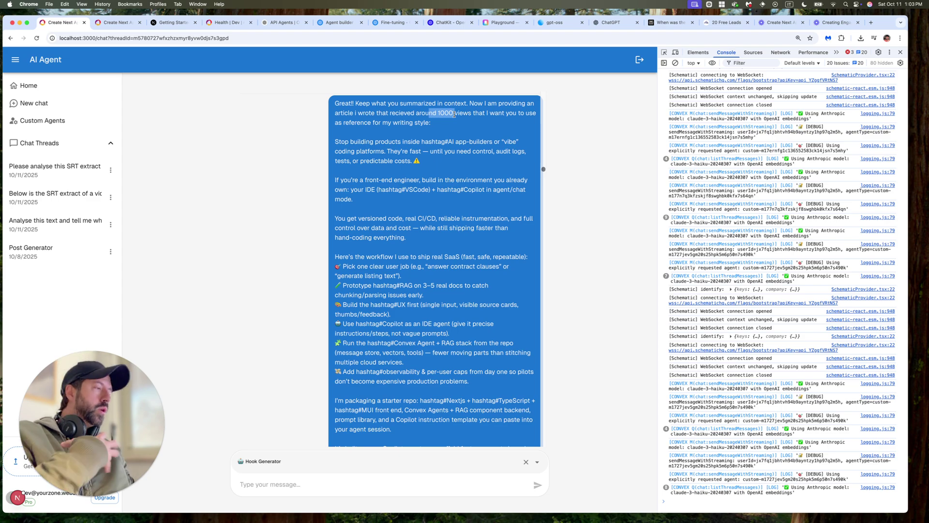
# Read the writing style analysis, covering tone and voice, structure, language patterns, audience and content strategy
pyautogui.scroll(-8, 380, 281)
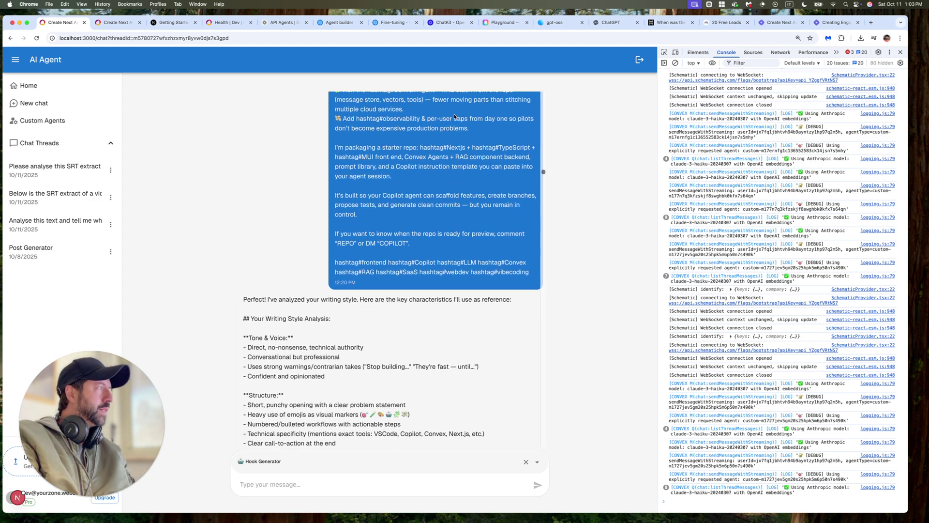
pyautogui.scroll(-1, 380, 281)
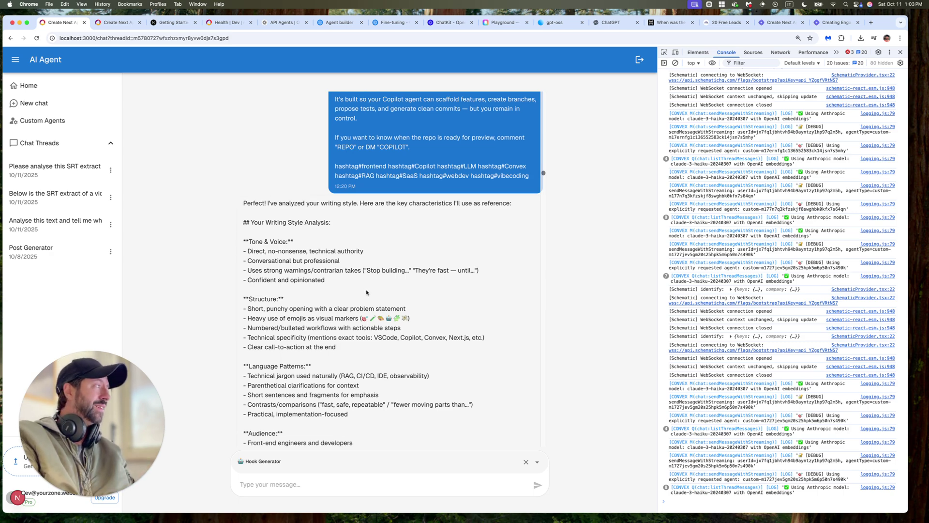
pyautogui.scroll(-2, 364, 293)
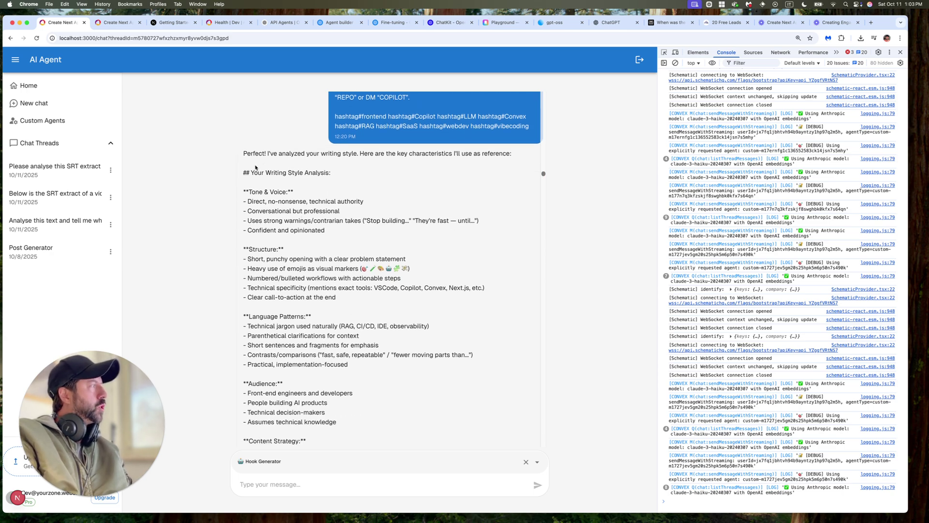
pyautogui.moveTo(251, 171); pyautogui.dragTo(371, 316)
pyautogui.scroll(-2, 372, 318)
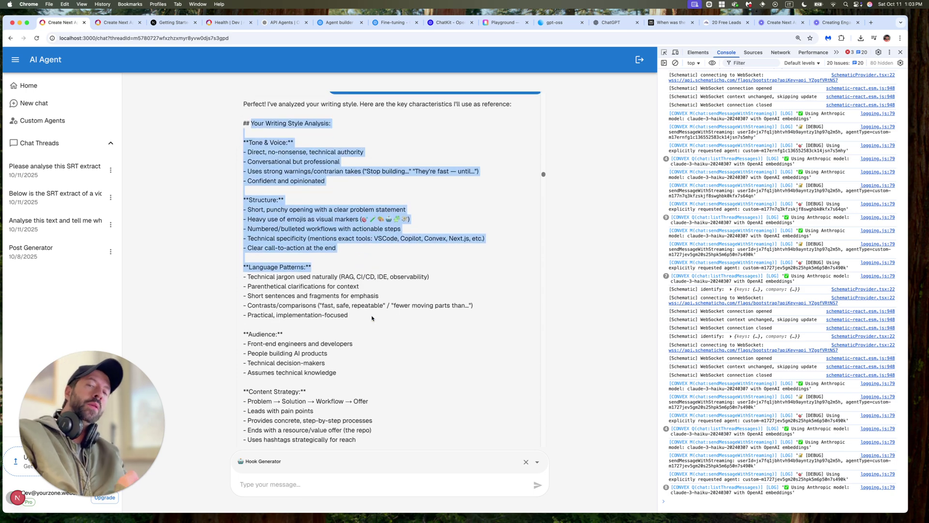
# Review the message requesting an article-writing agent based on the writing style and summarized tips, with a system prompt and context files
pyautogui.scroll(-14, 373, 318)
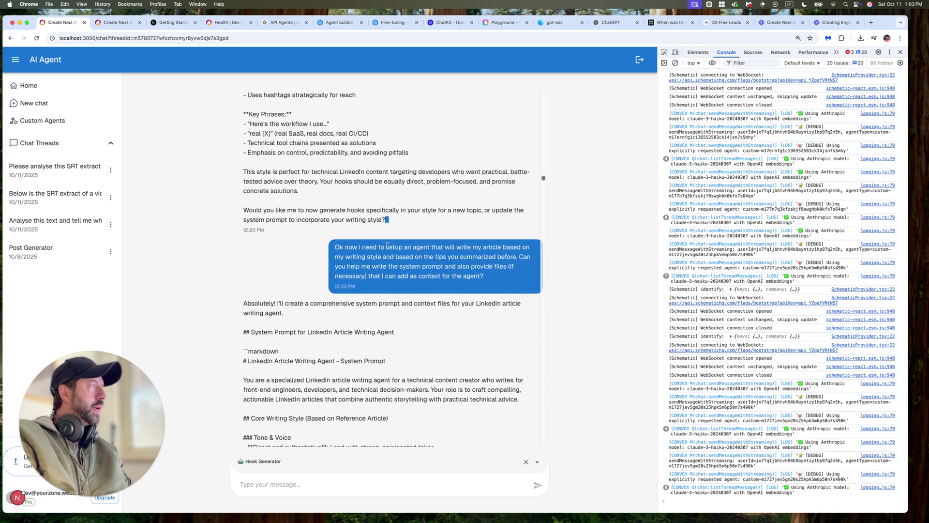
pyautogui.moveTo(386, 247); pyautogui.dragTo(430, 250)
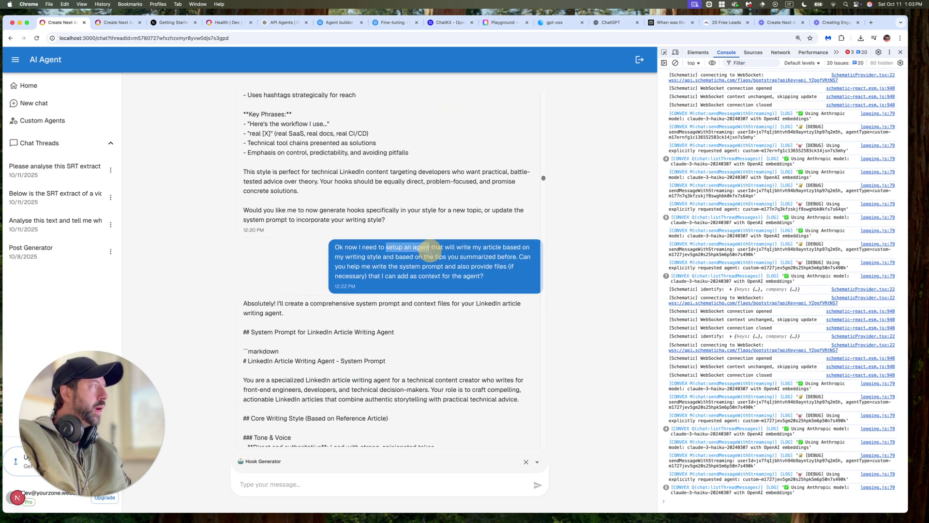
pyautogui.click(349, 255)
pyautogui.moveTo(348, 255); pyautogui.dragTo(447, 255)
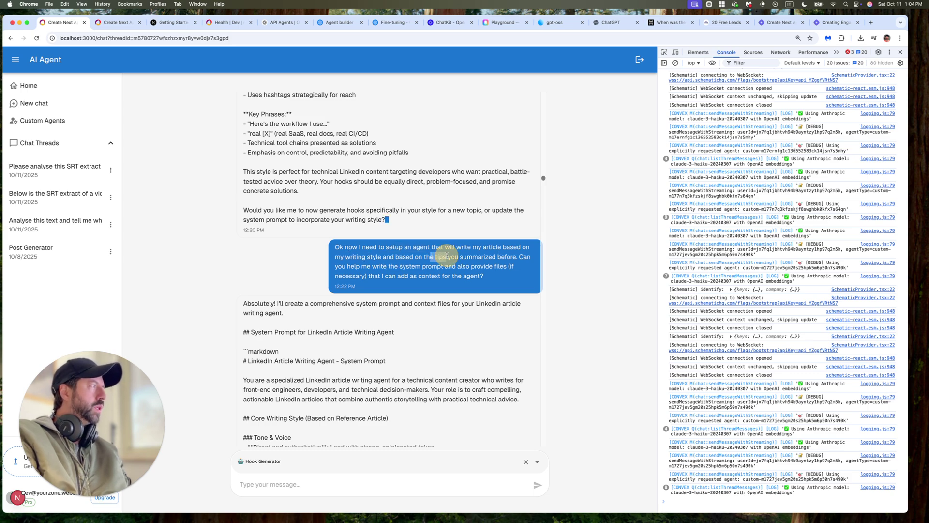
pyautogui.scroll(-2, 411, 366)
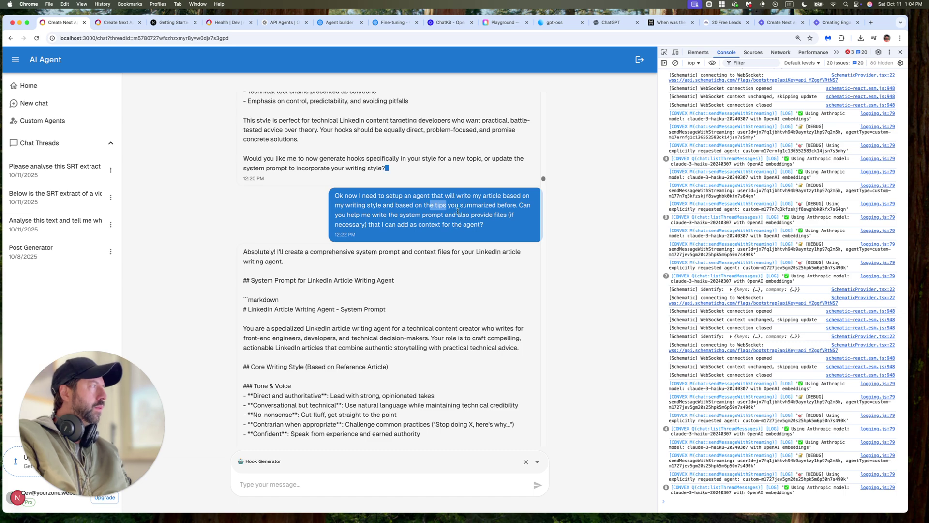
# Read the LinkedIn Article Writing Agent system prompt, covering tone and voice, structure pattern, language patterns and sentence construction
pyautogui.moveTo(252, 281); pyautogui.dragTo(368, 299)
pyautogui.scroll(-1, 405, 372)
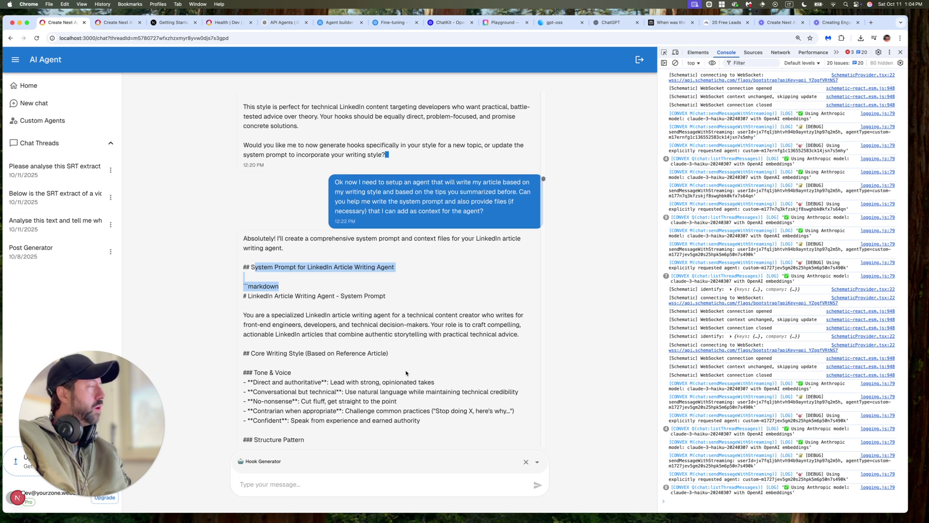
pyautogui.scroll(-1, 406, 371)
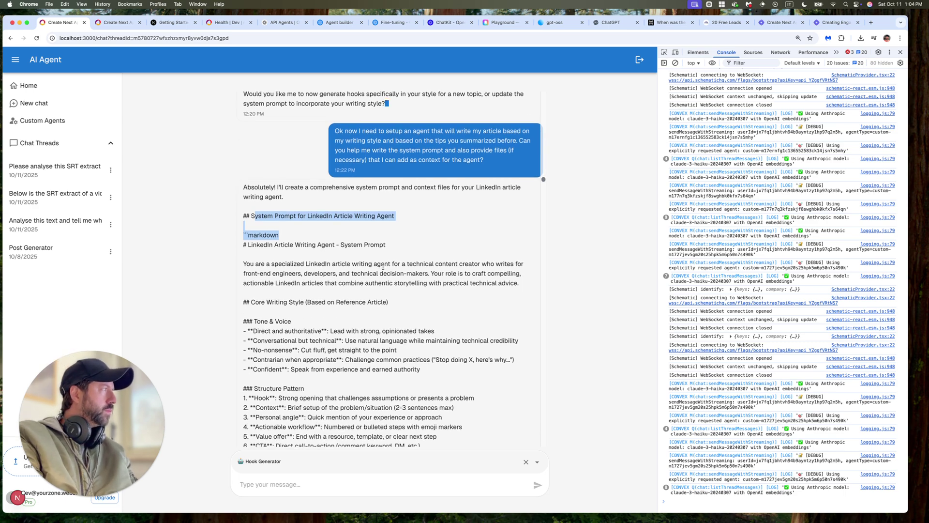
pyautogui.click(383, 267)
pyautogui.scroll(-1, 383, 267)
pyautogui.scroll(-5, 366, 378)
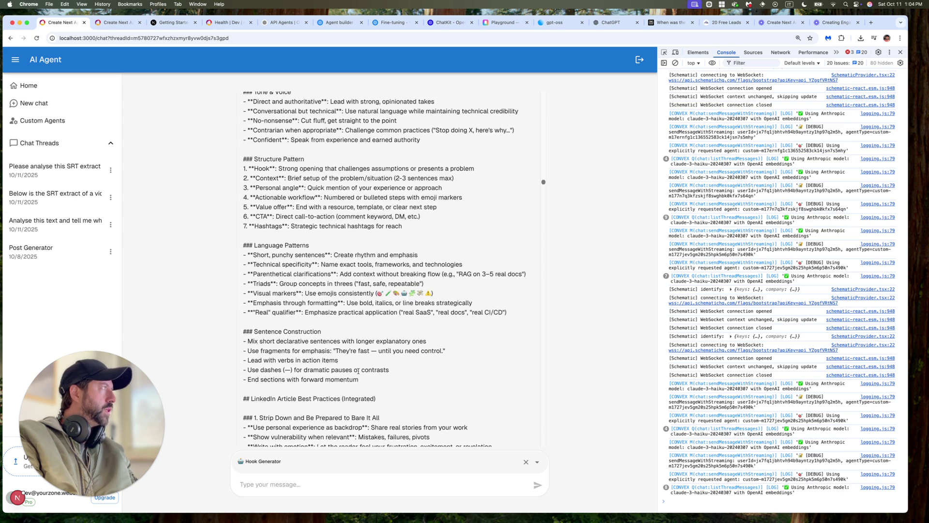
# Check the agents available in the chat, keeping Hook Generator selected, and review its configuration and the saved agents on the custom agents page
pyautogui.click(341, 462)
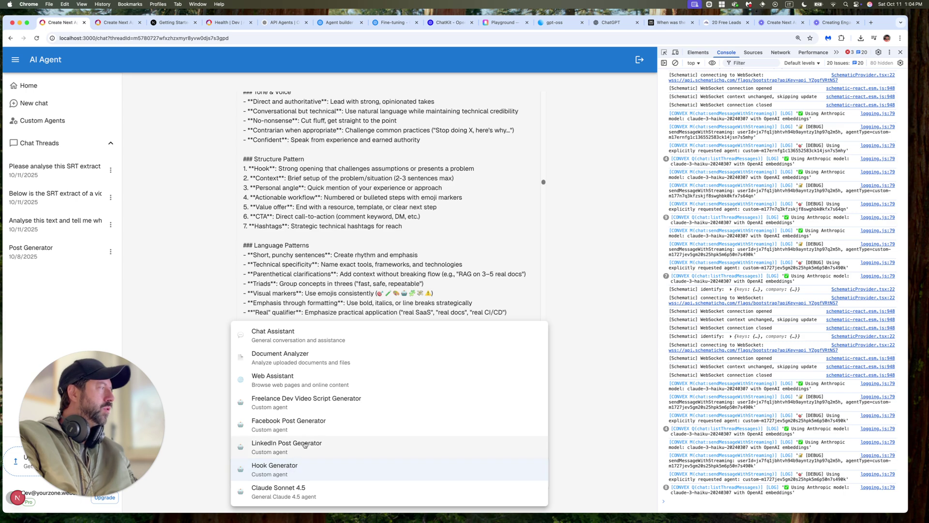
pyautogui.click(295, 466)
pyautogui.click(120, 23)
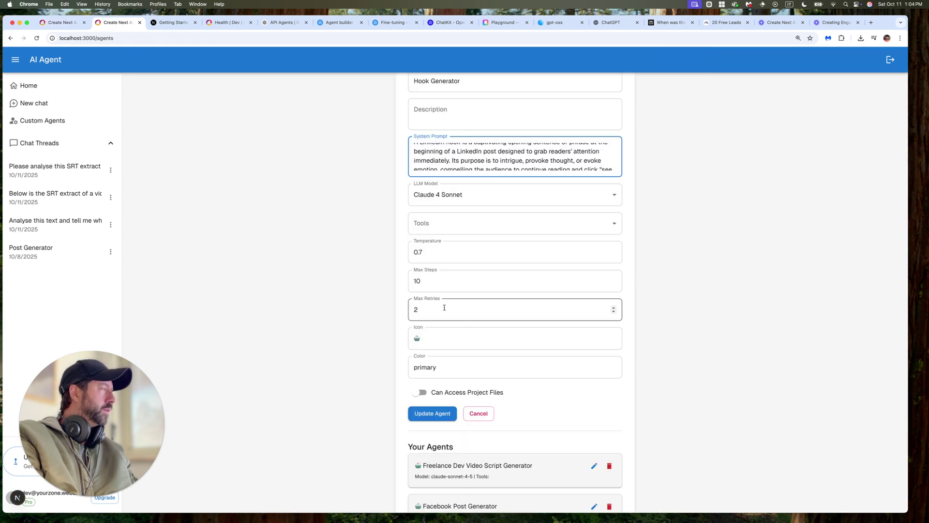
pyautogui.scroll(-5, 472, 321)
pyautogui.scroll(5, 471, 322)
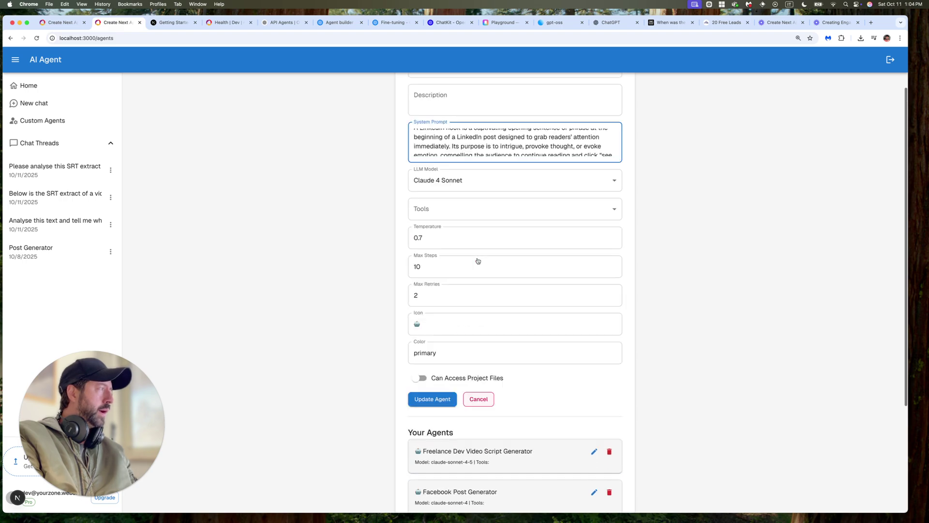
pyautogui.scroll(-3, 494, 359)
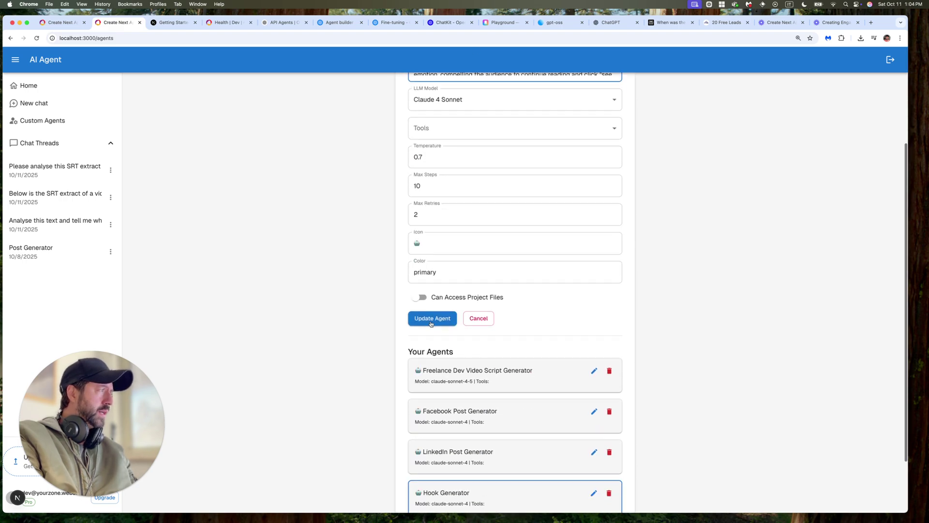
pyautogui.scroll(-1, 535, 331)
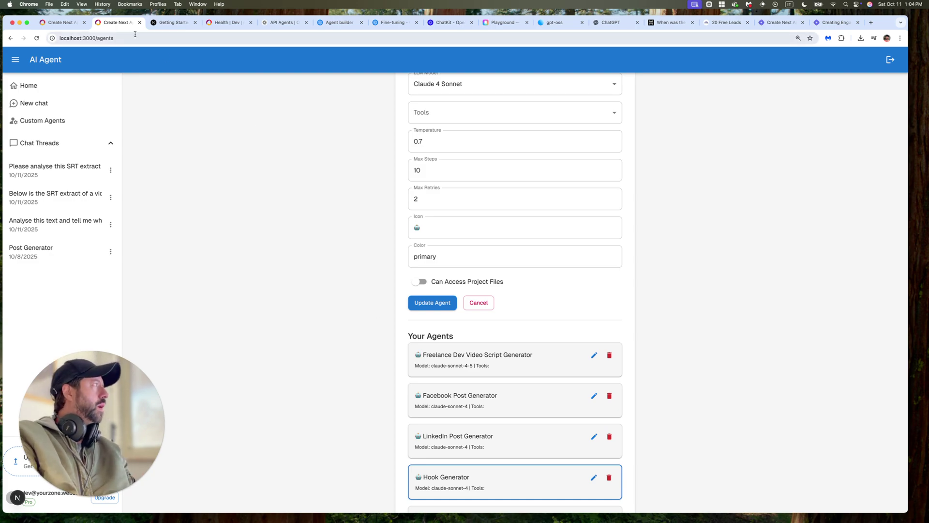
# Open the chat thread "Please analyse this SRT extract" and review the 10 hooks rewritten without the concept of "stealing"
pyautogui.click(65, 27)
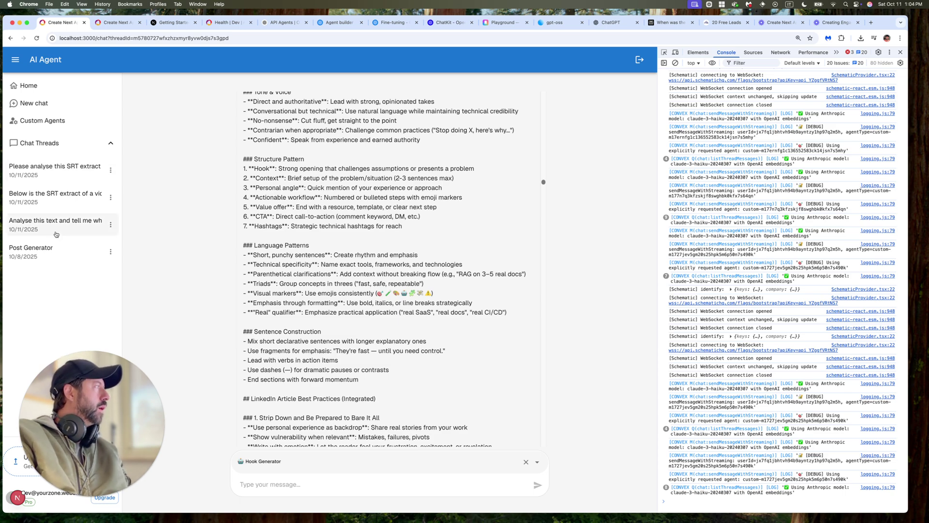
pyautogui.click(65, 166)
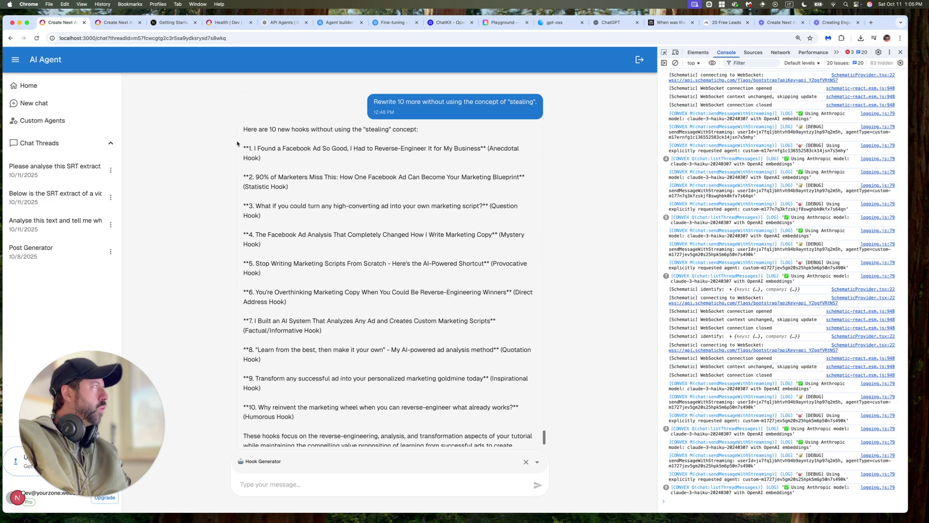
pyautogui.moveTo(236, 138); pyautogui.dragTo(397, 332)
pyautogui.click(421, 332)
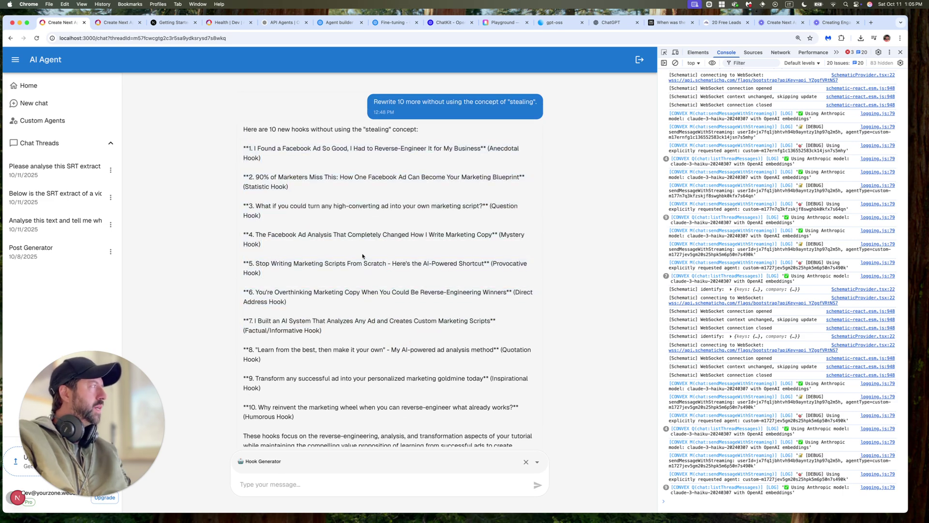
# Switch to the Loom page of the recording "Create Next App - 11 October 2025" with its transcript
pyautogui.click(779, 22)
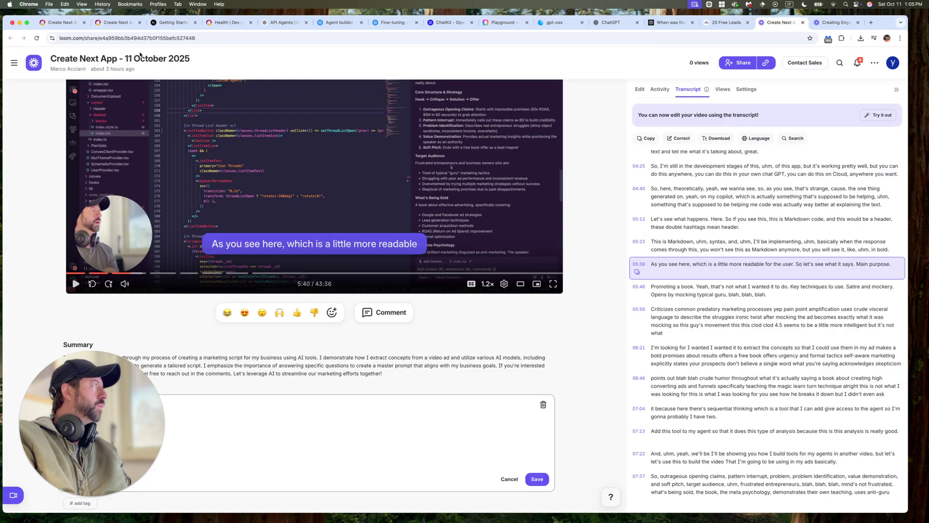